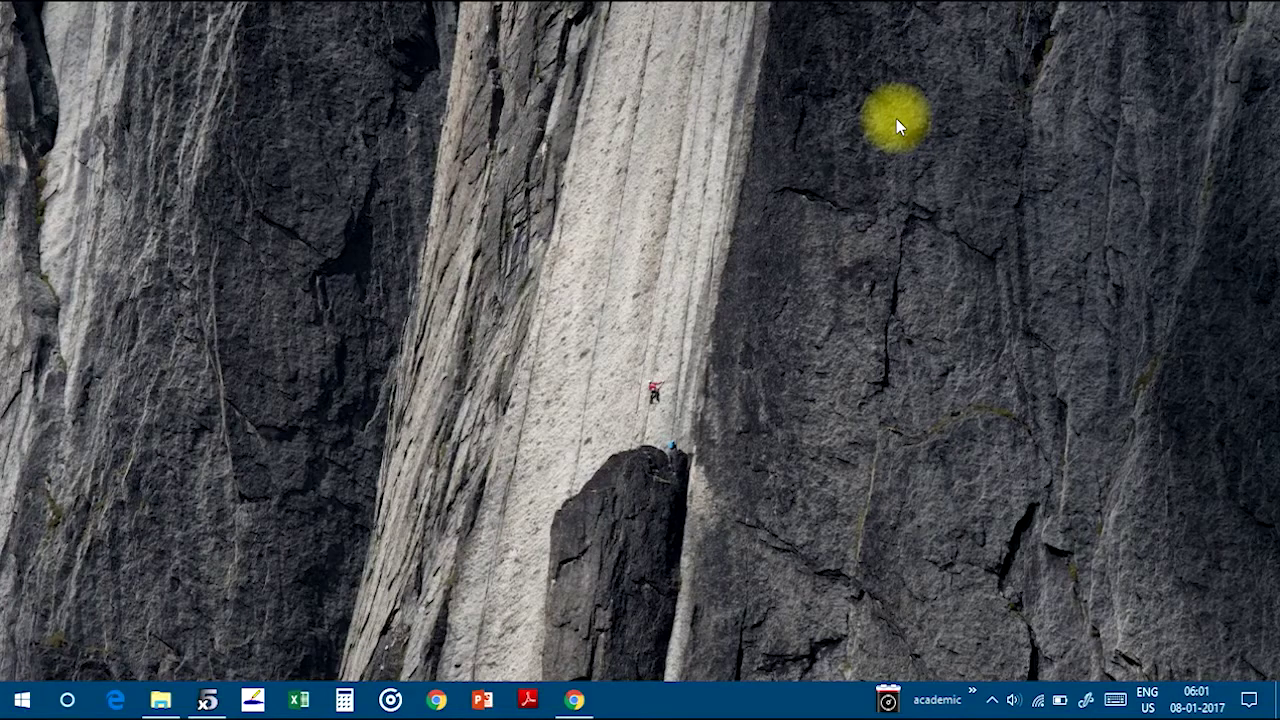
Switch to XFLR5 and load the airfoil file BOEING 737 MIDSPAN AIRFOIL.dat into Direct Foil Design
click(207, 700)
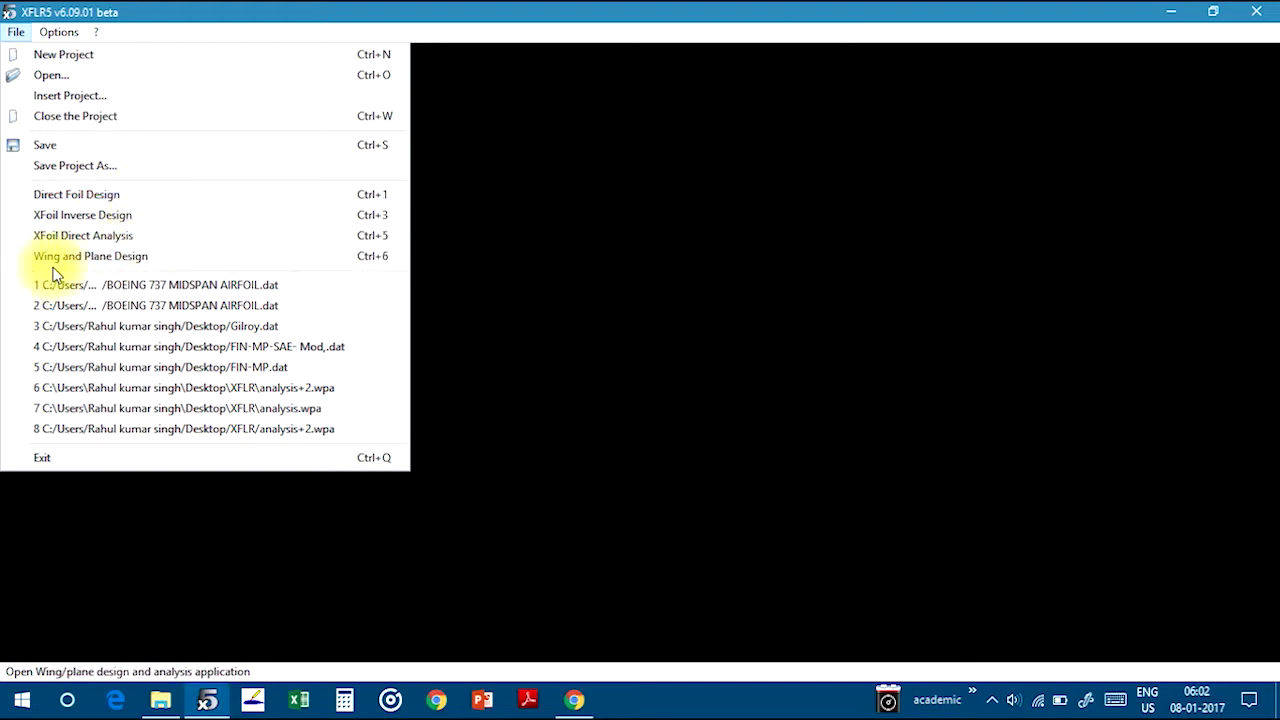
click(139, 194)
click(16, 31)
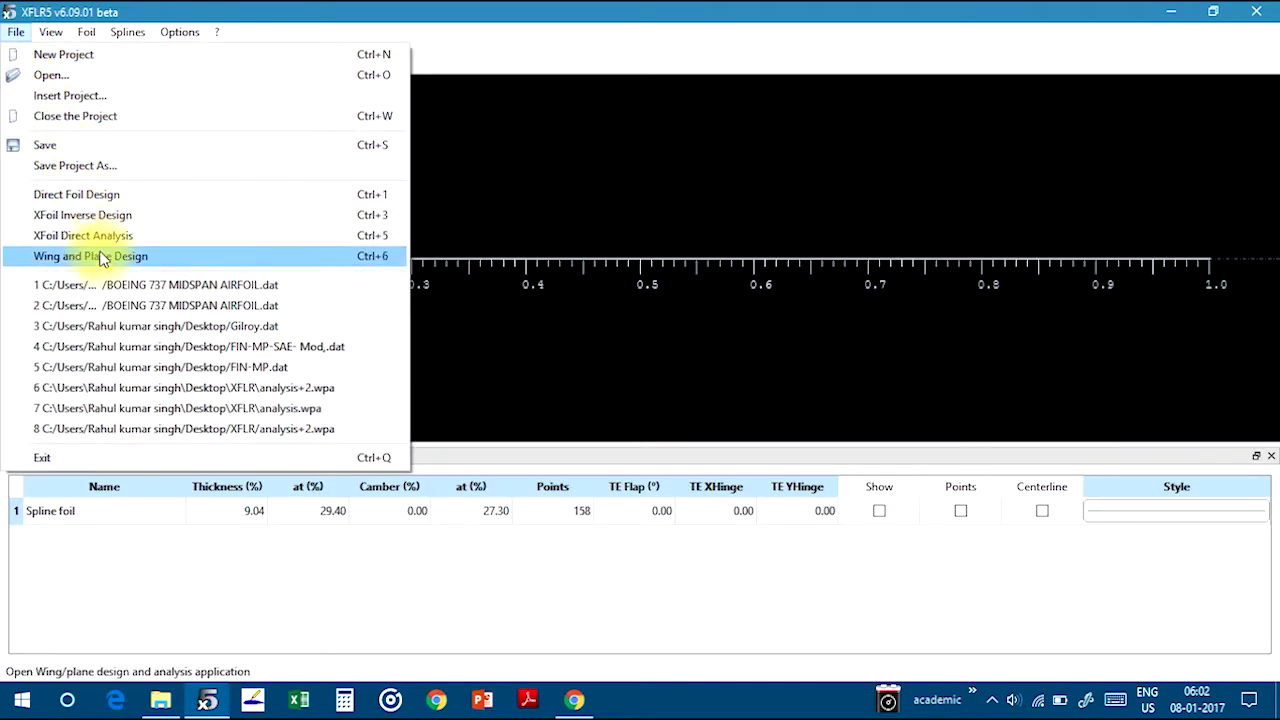
click(85, 75)
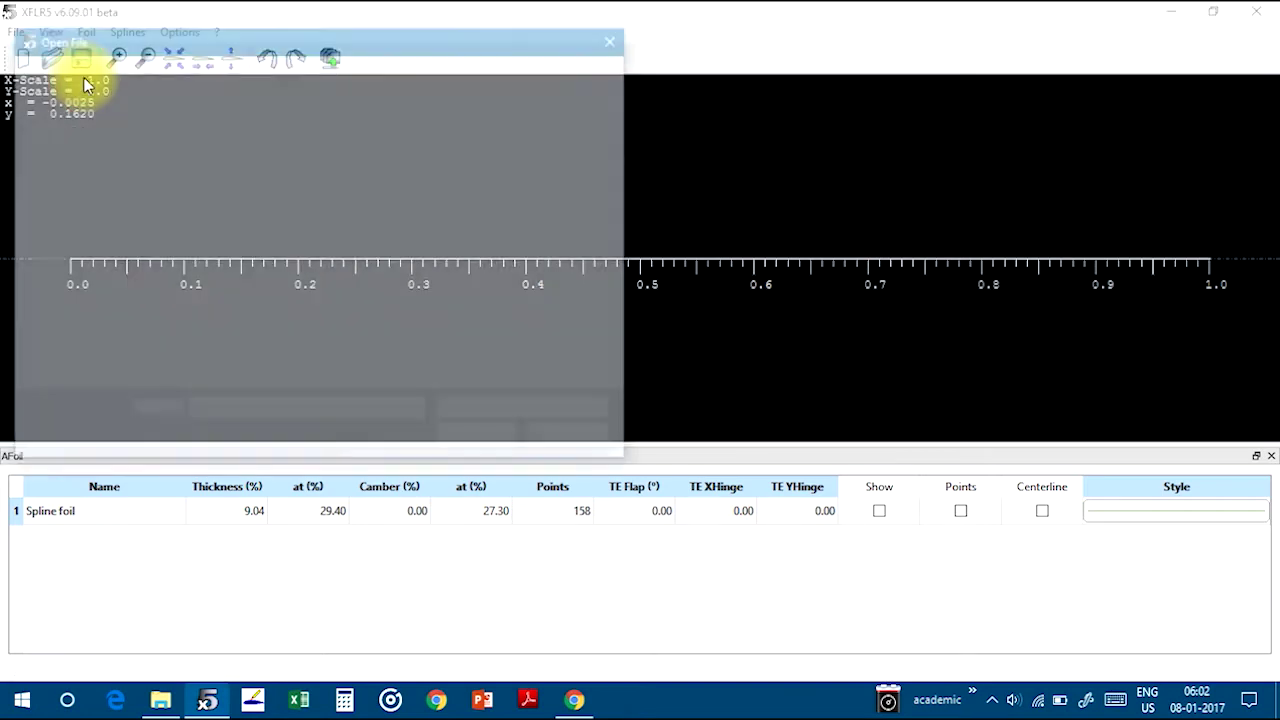
click(251, 155)
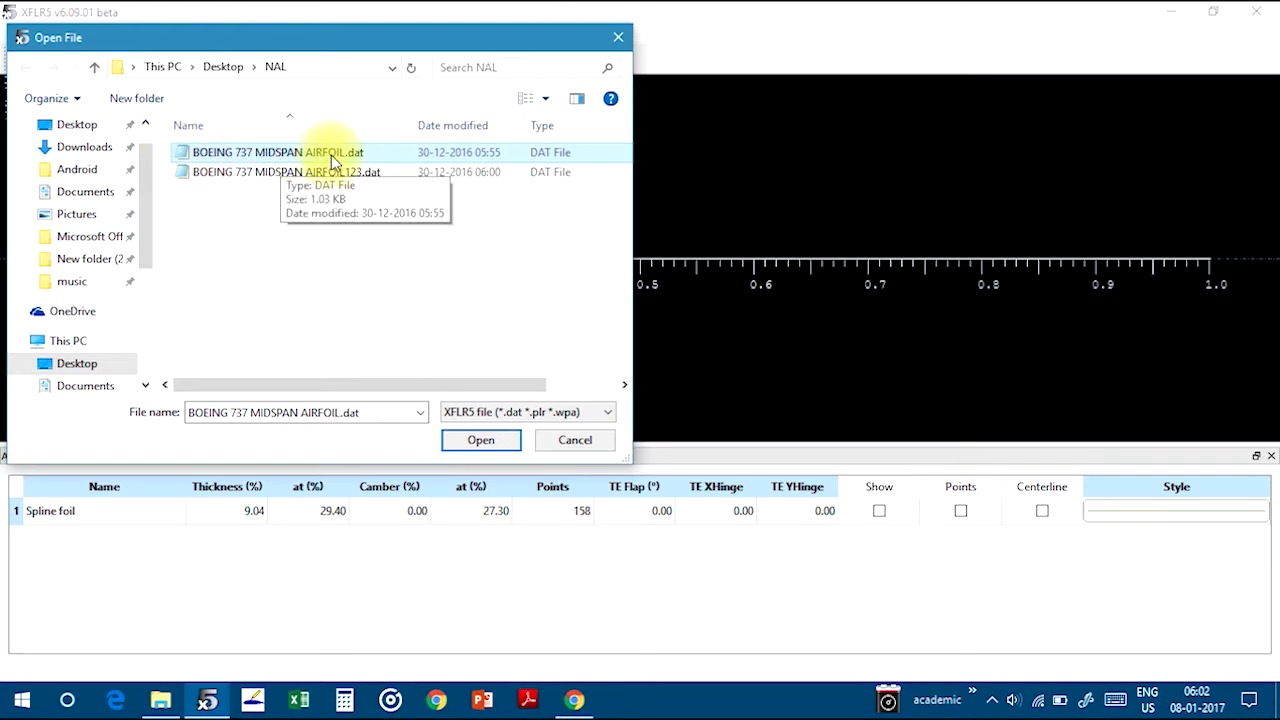
click(483, 440)
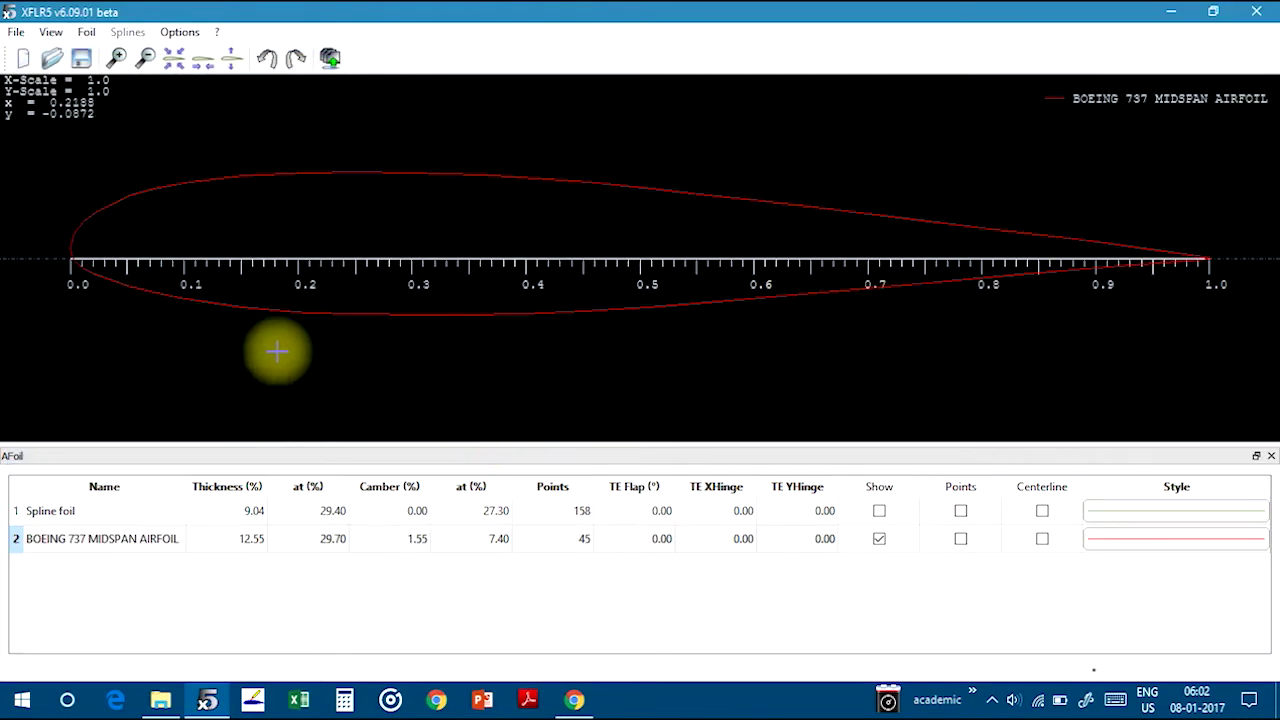
Normalize the BOEING 737 MIDSPAN AIRFOIL foil and refine it globally to 80 panels, overwriting the existing foil
click(87, 34)
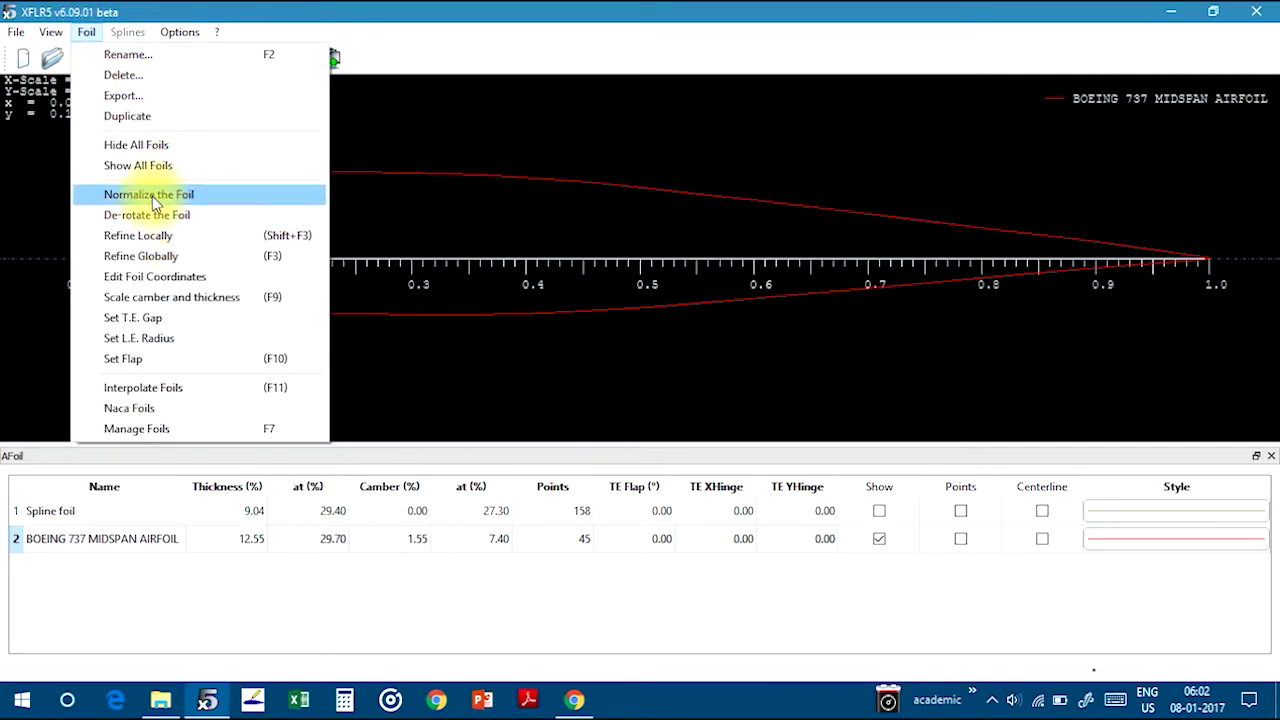
click(193, 196)
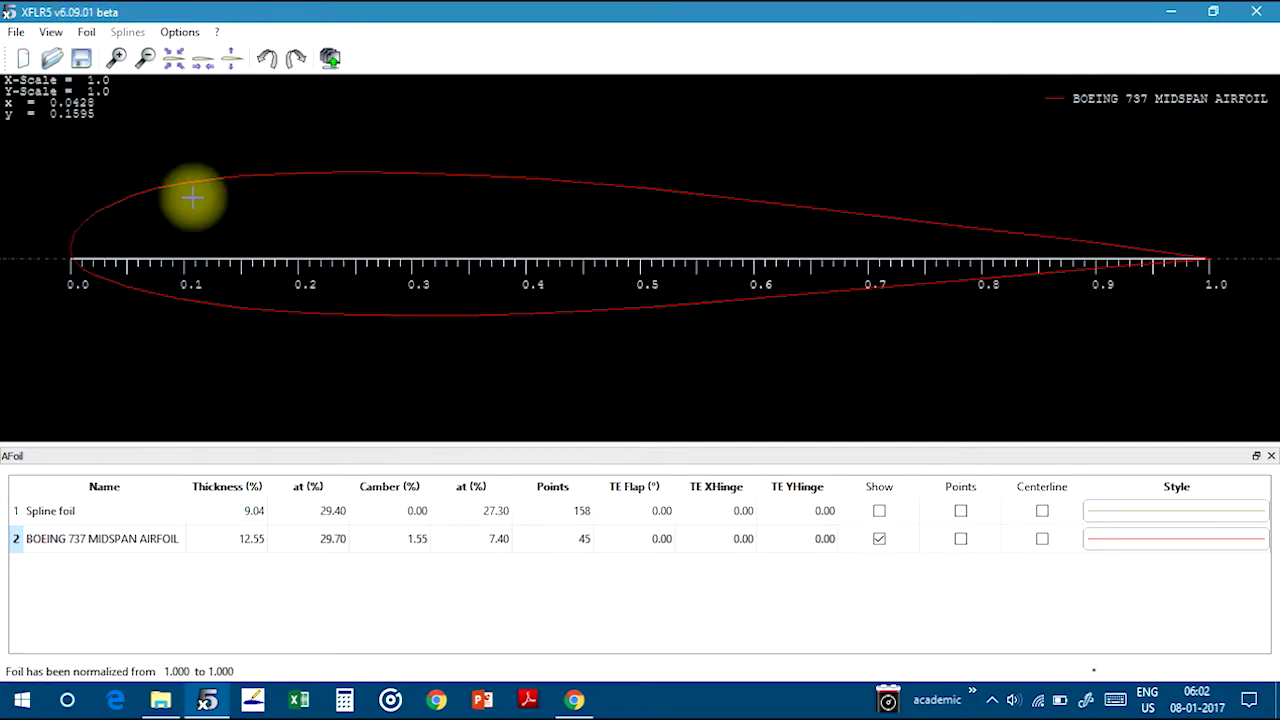
click(87, 32)
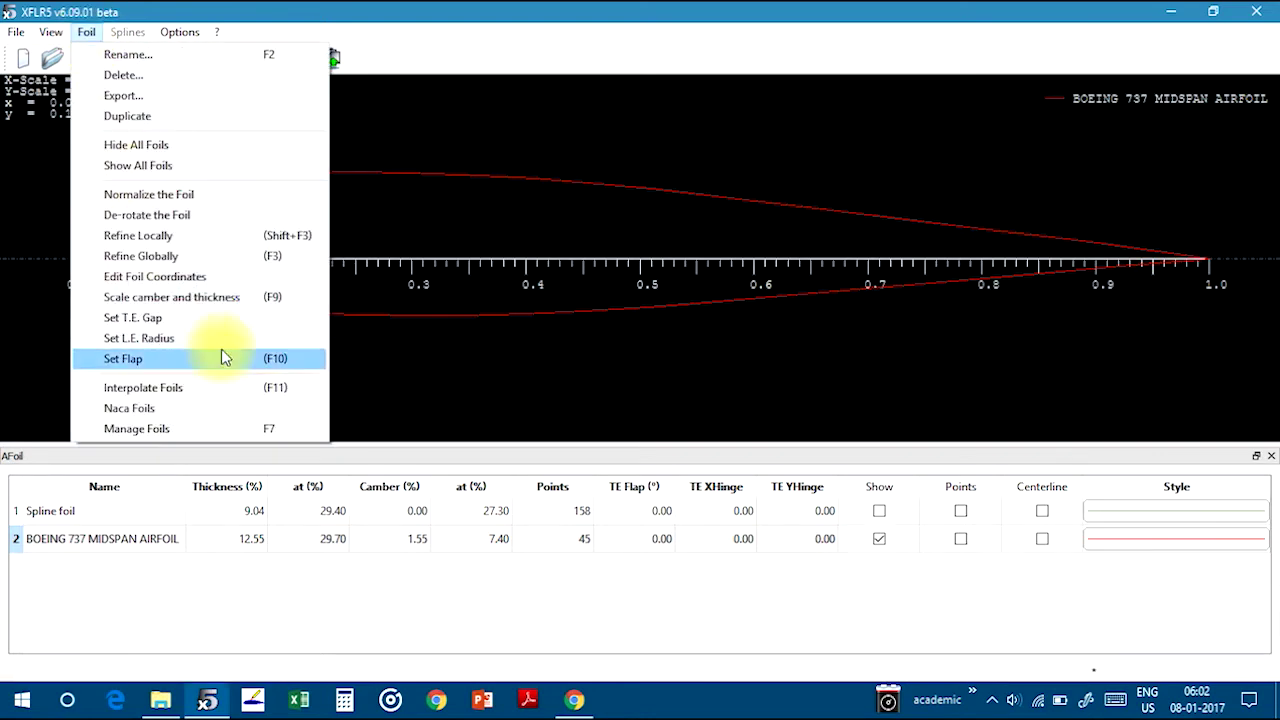
click(147, 257)
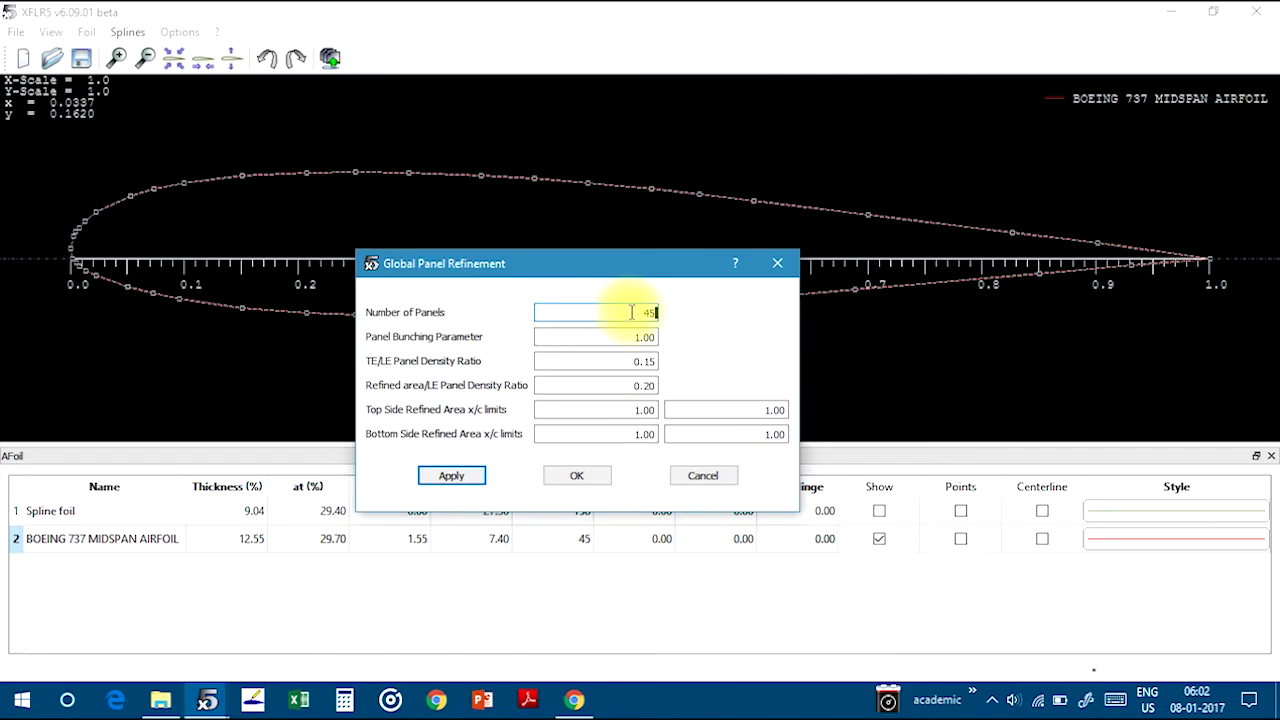
double_click(631, 312)
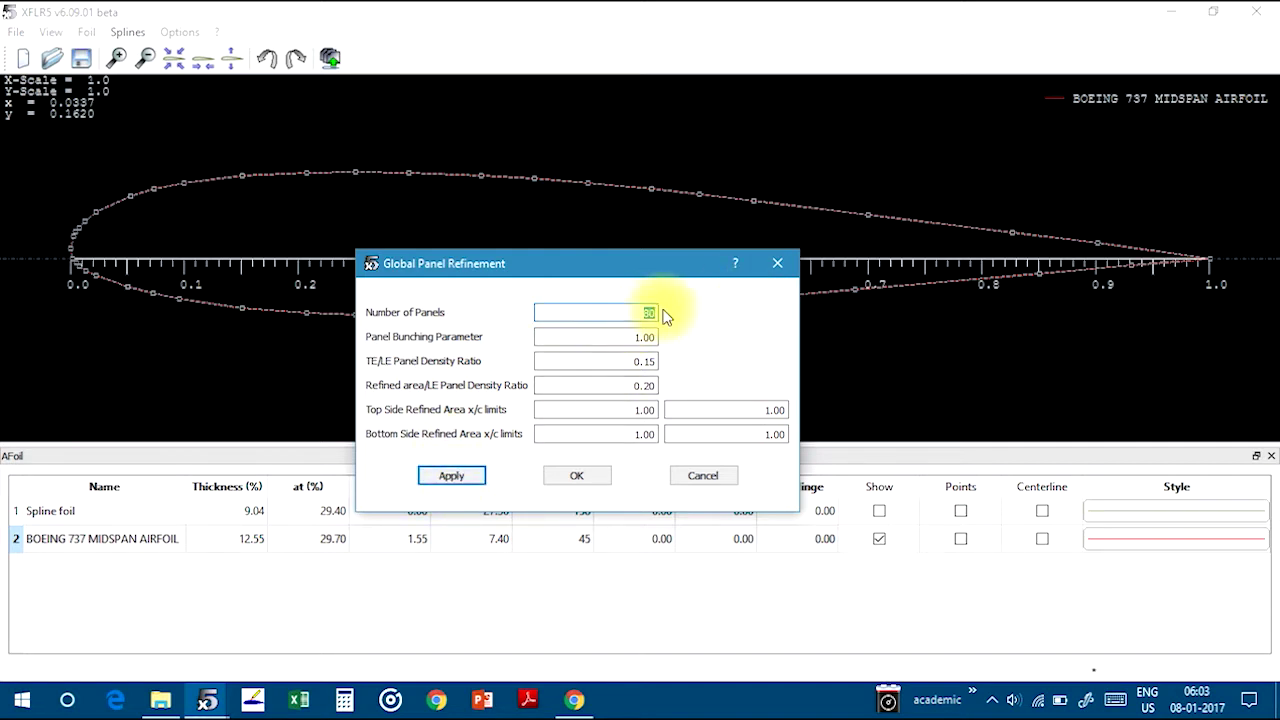
click(632, 313)
double_click(645, 313)
click(639, 317)
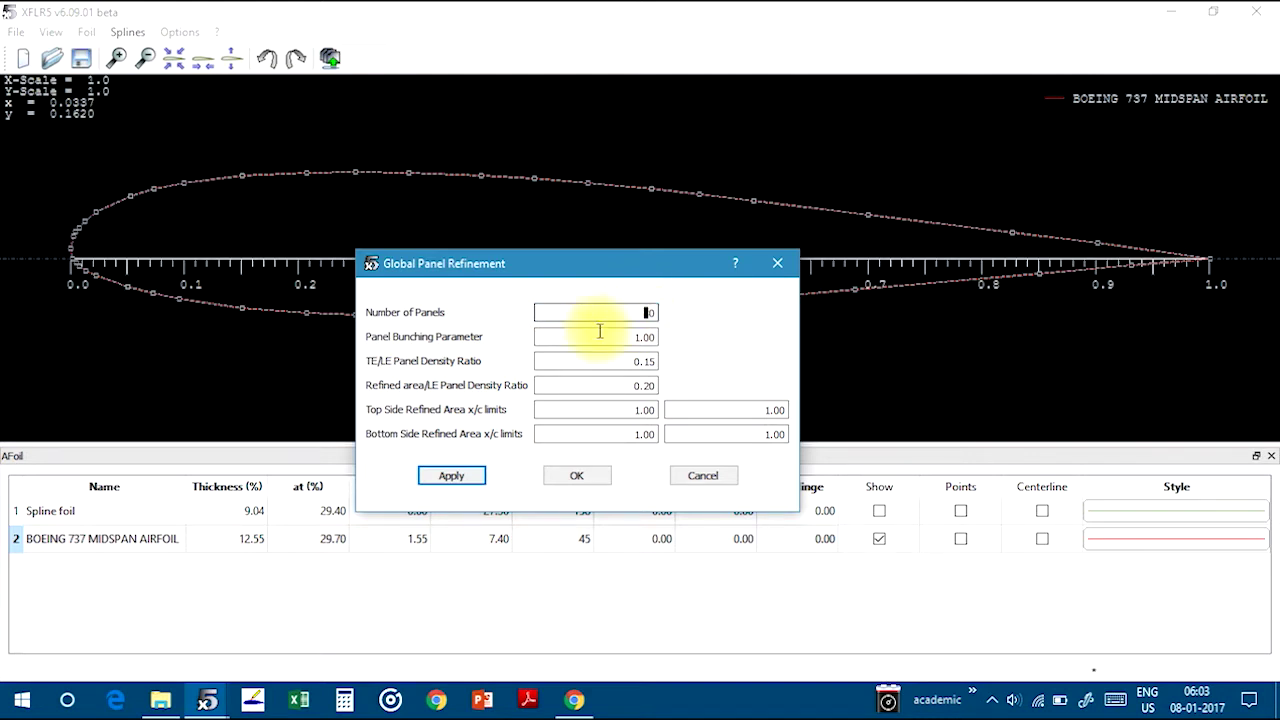
click(470, 480)
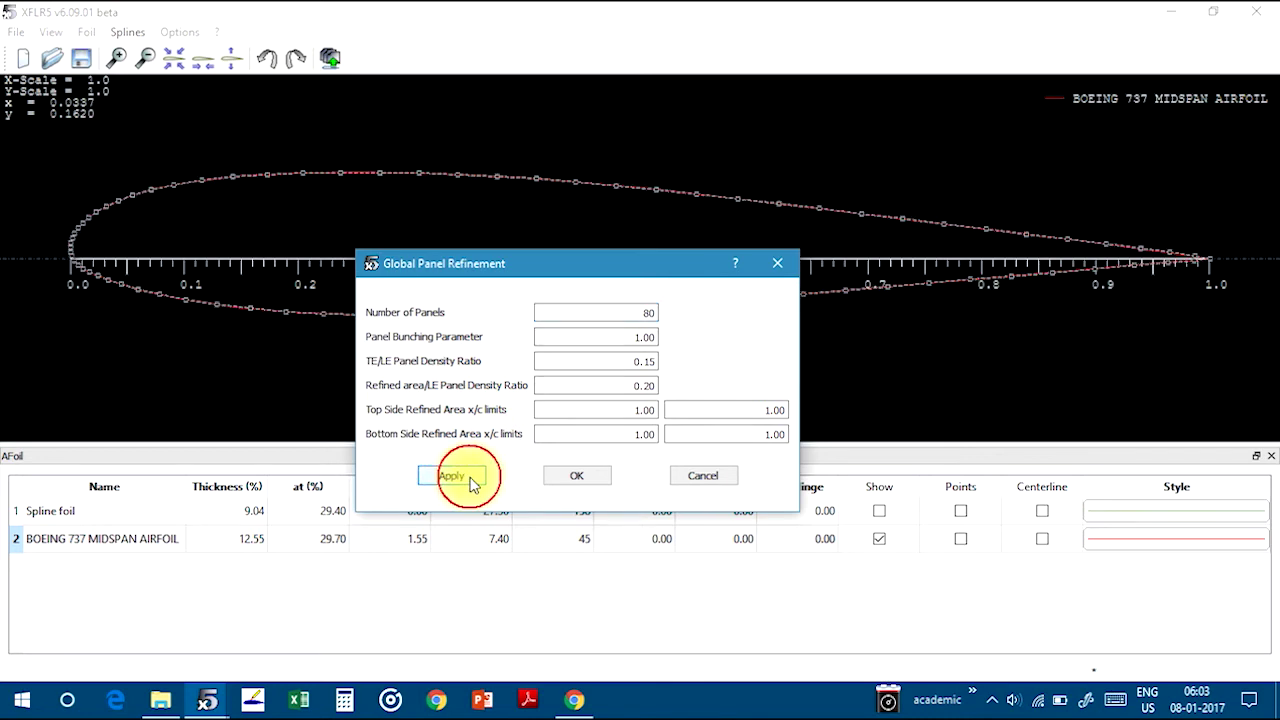
click(590, 475)
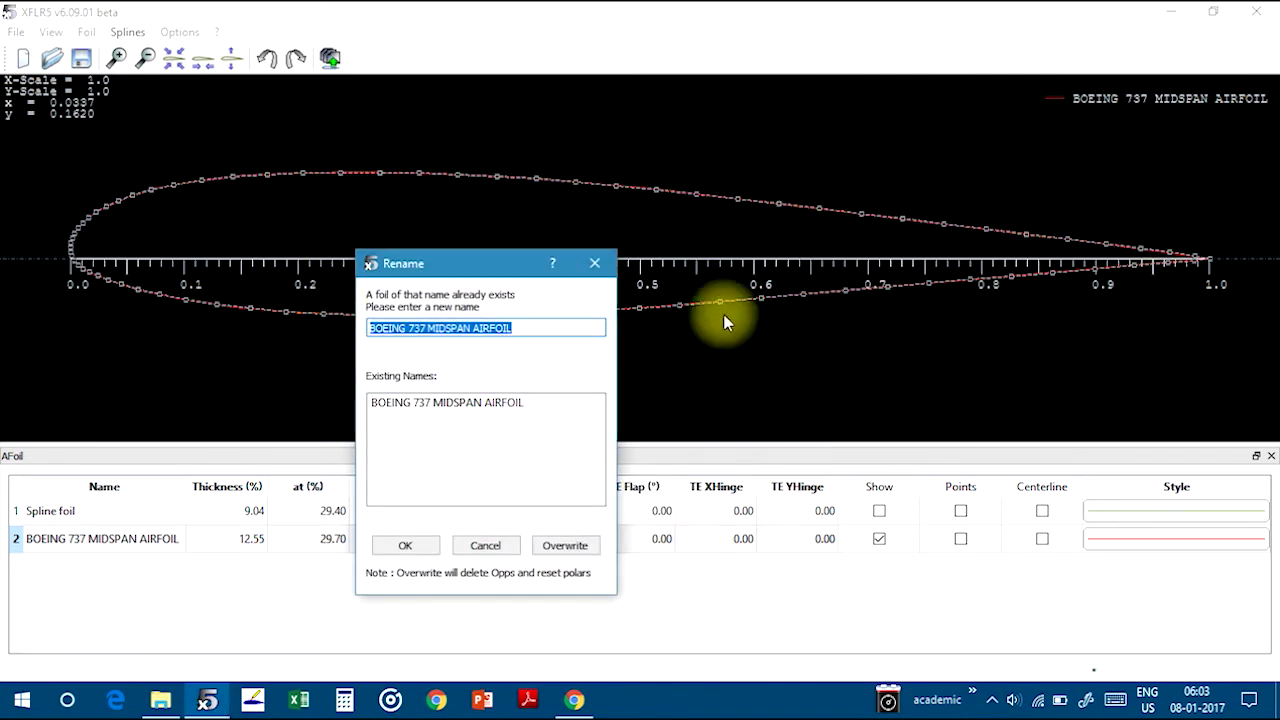
click(565, 545)
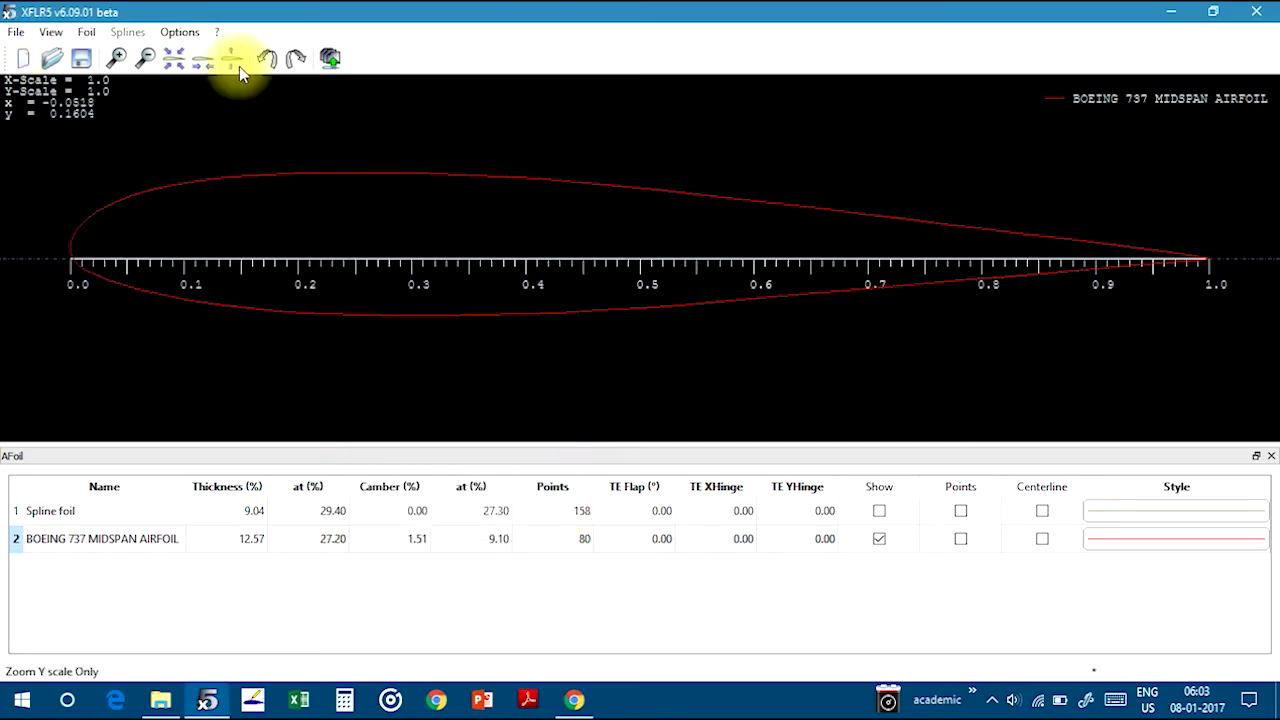
Switch to the Wing and Plane Design application
click(15, 32)
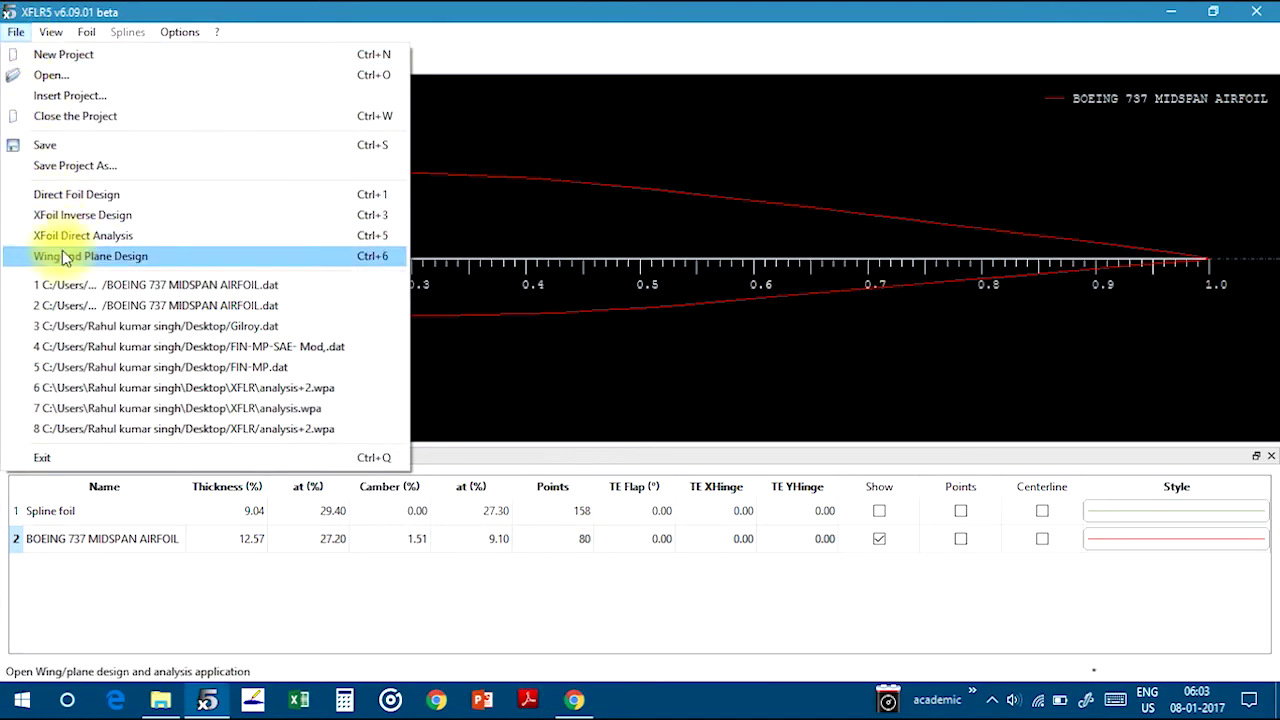
click(150, 256)
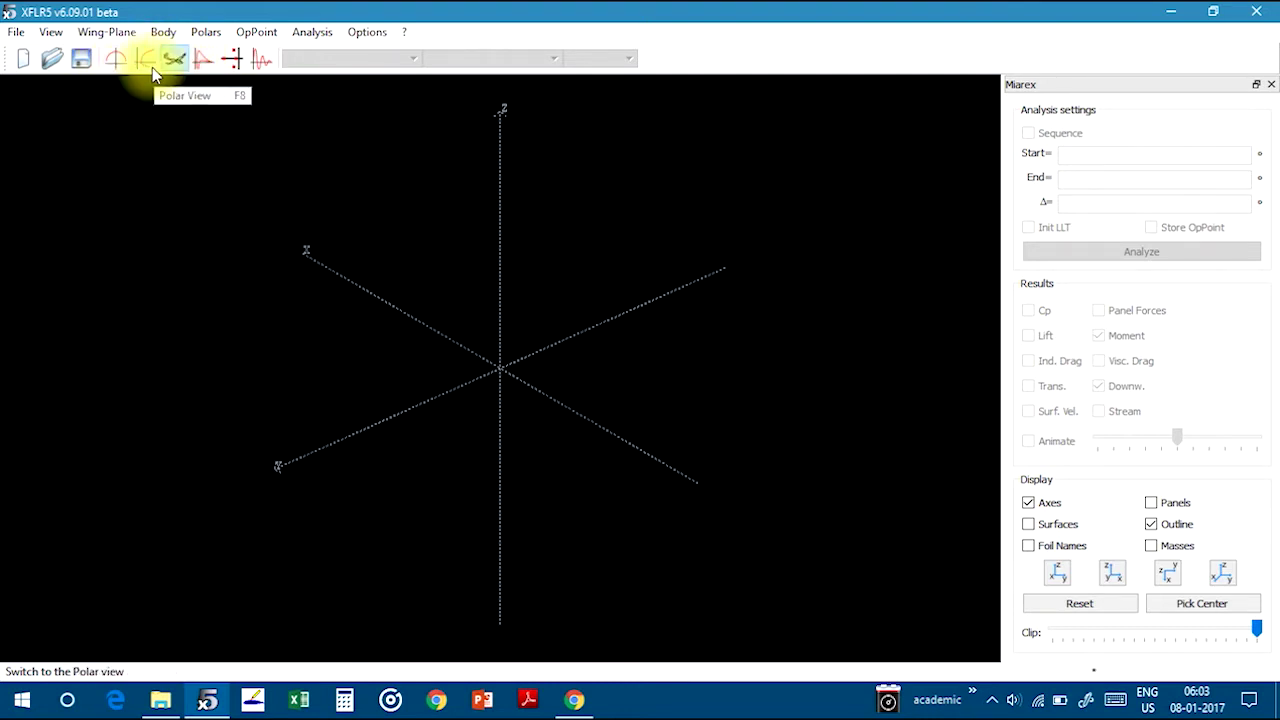
click(109, 36)
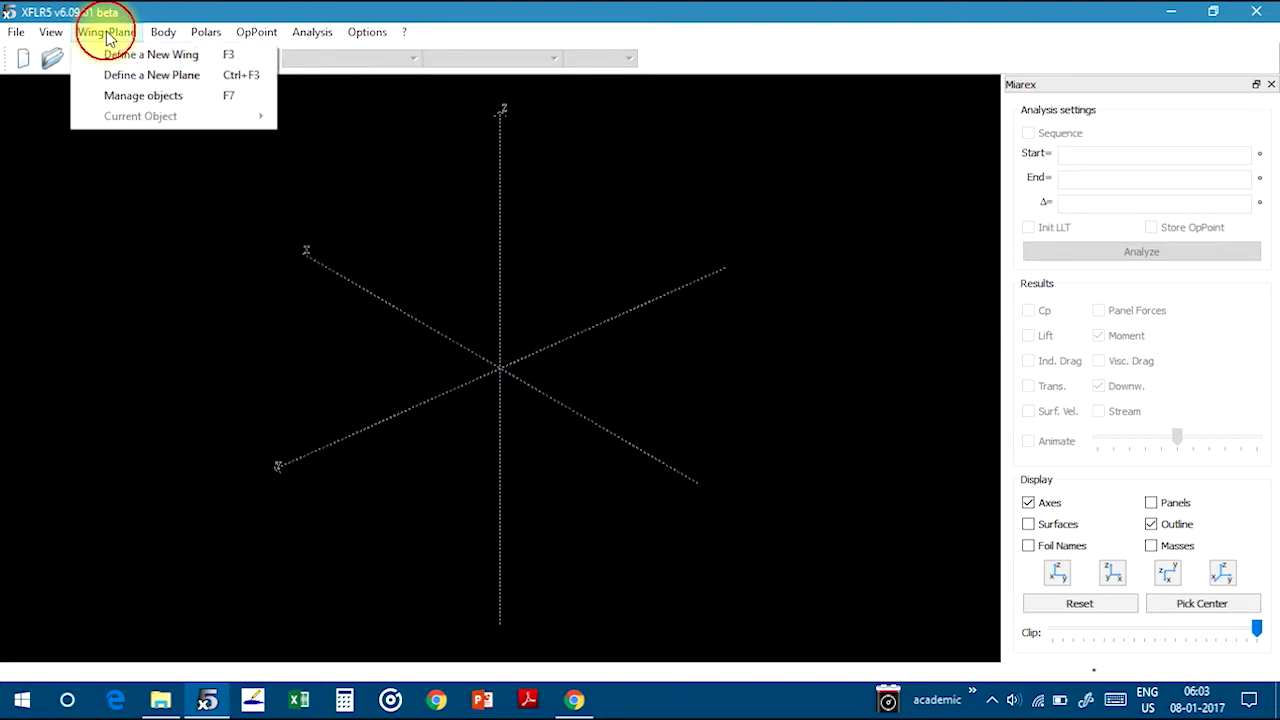
click(176, 80)
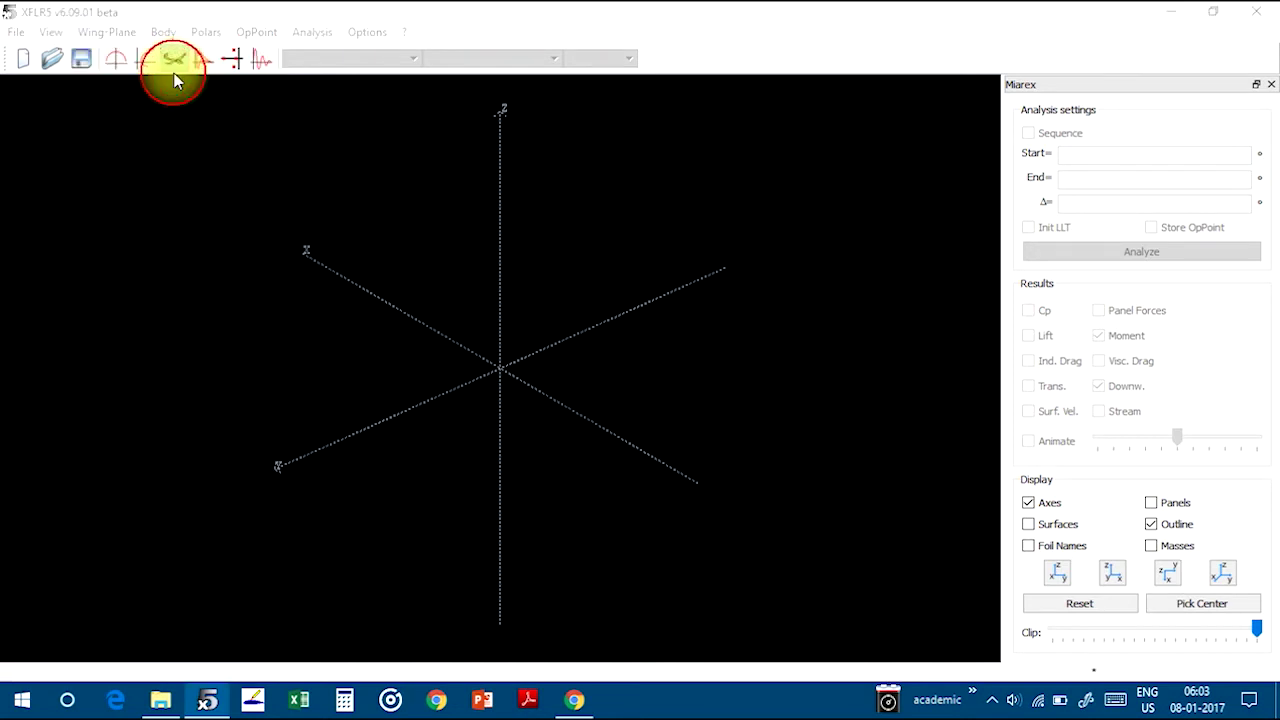
drag(472, 46, 366, 48)
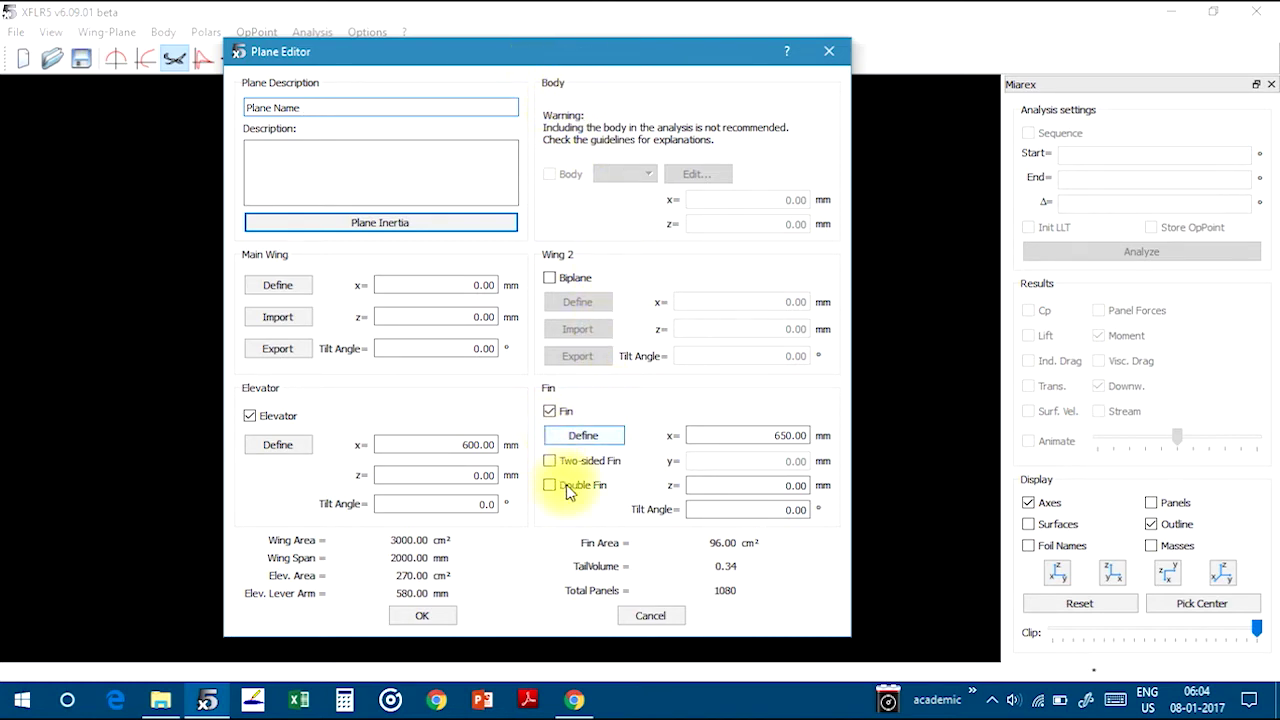
click(562, 433)
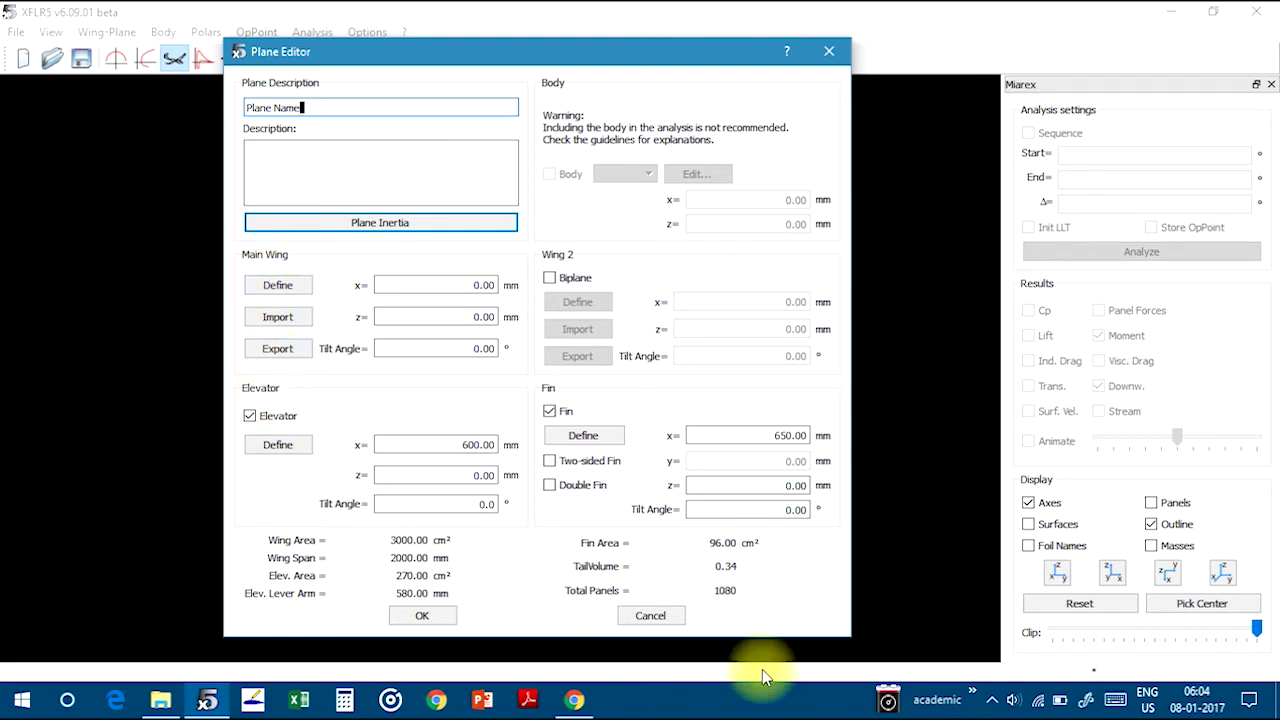
click(650, 615)
Start defining a new wing and widen the y, chord and offset columns of its section table
click(118, 32)
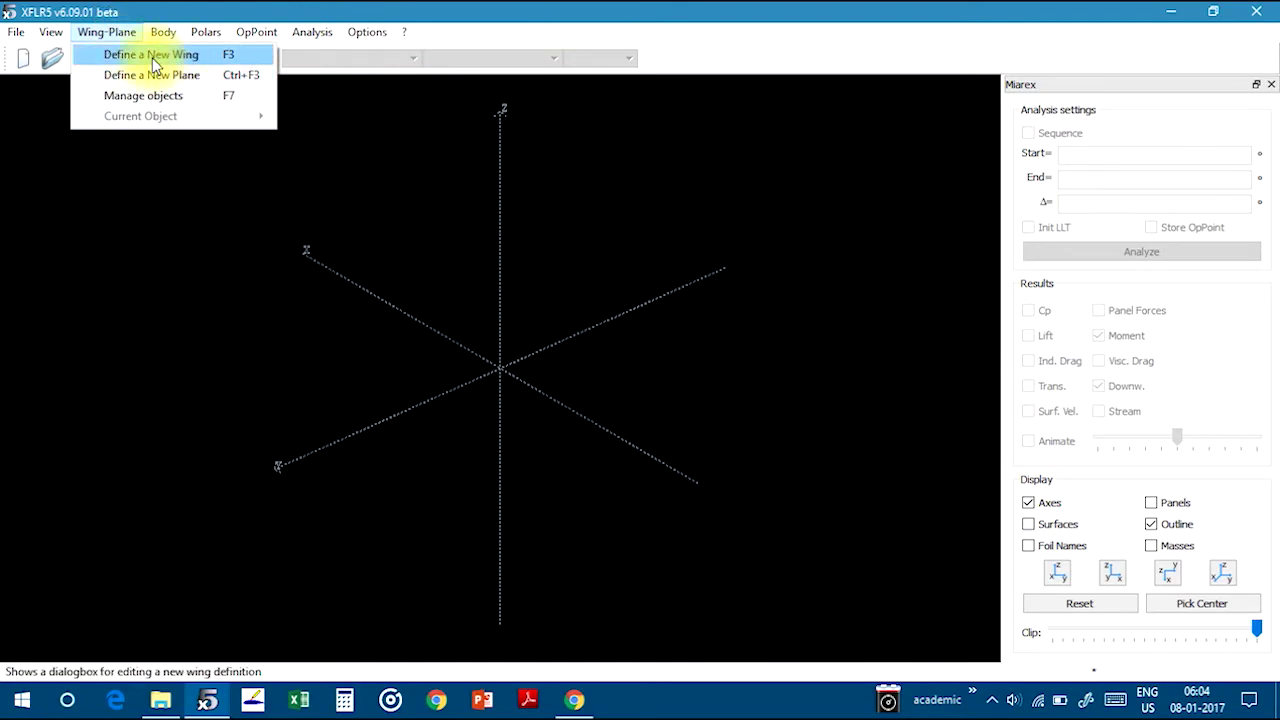
click(152, 55)
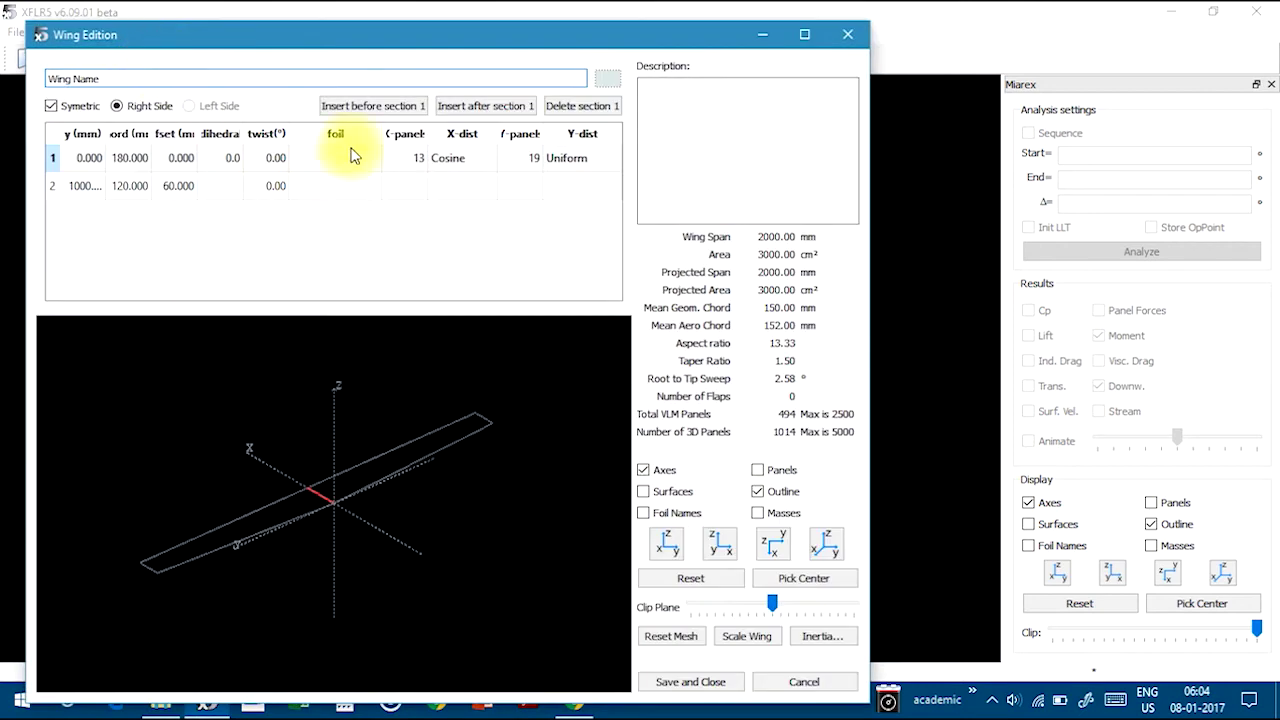
drag(386, 44, 571, 34)
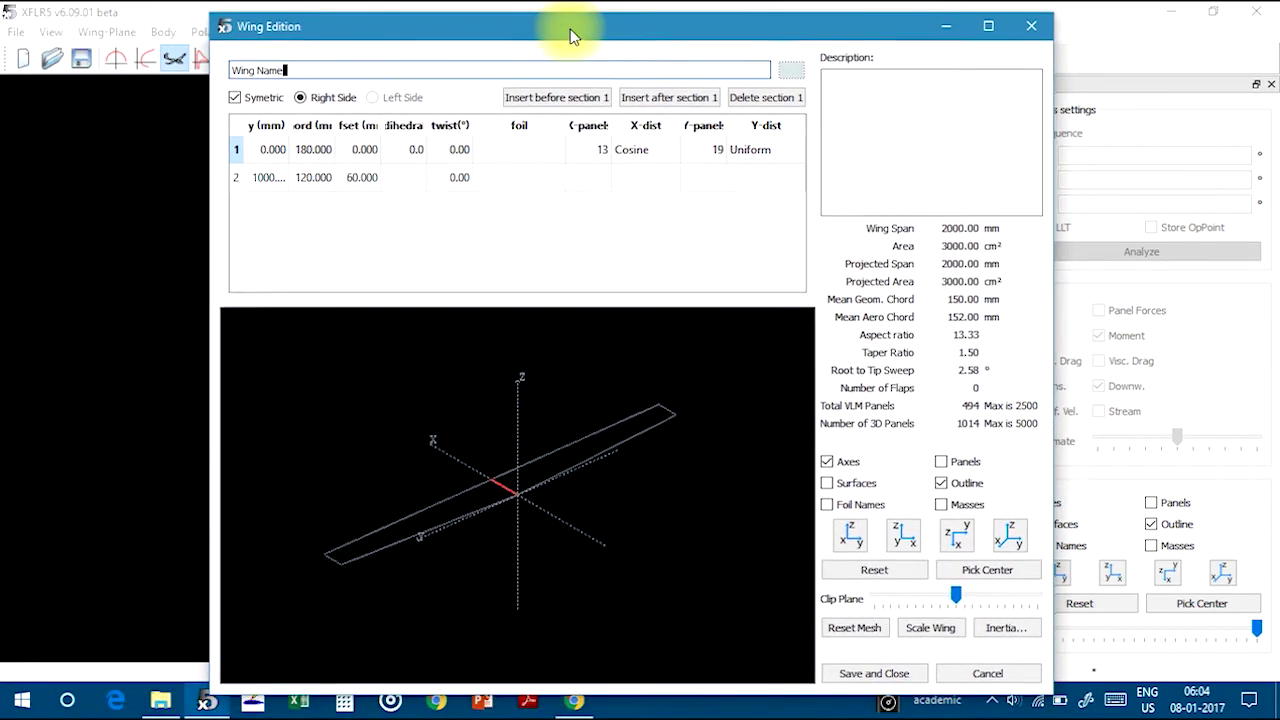
click(290, 143)
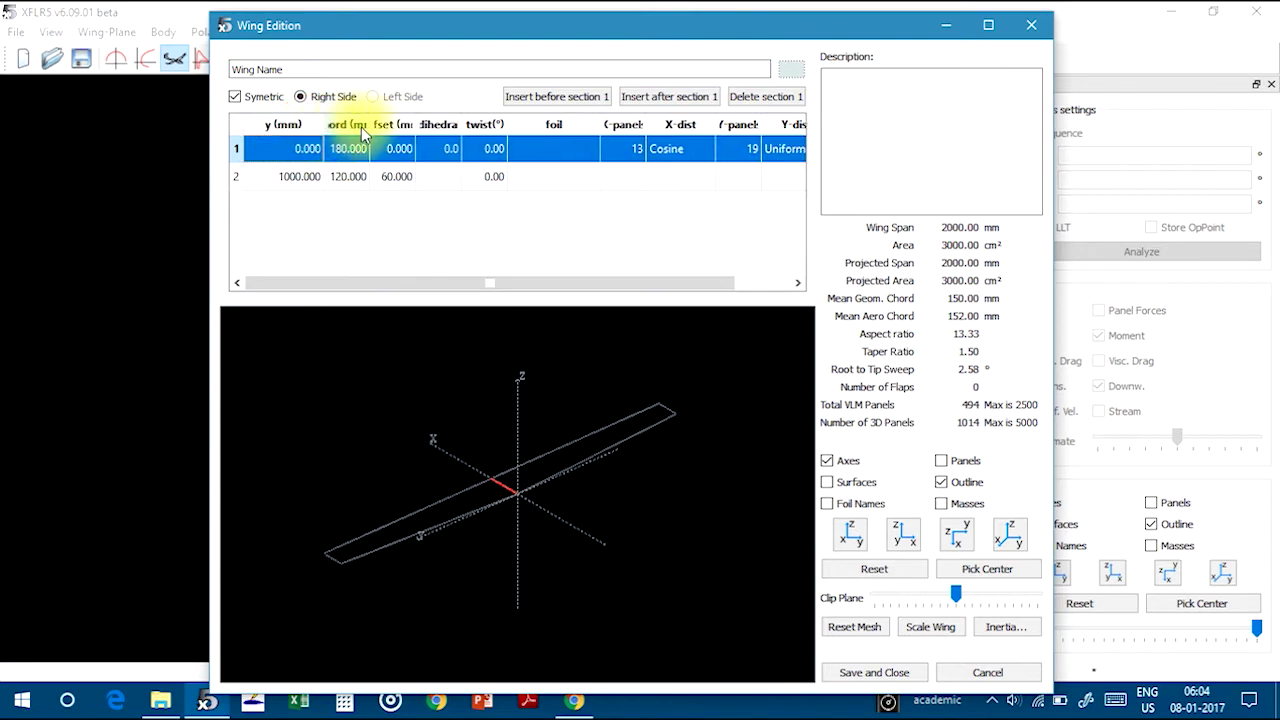
drag(370, 124, 399, 125)
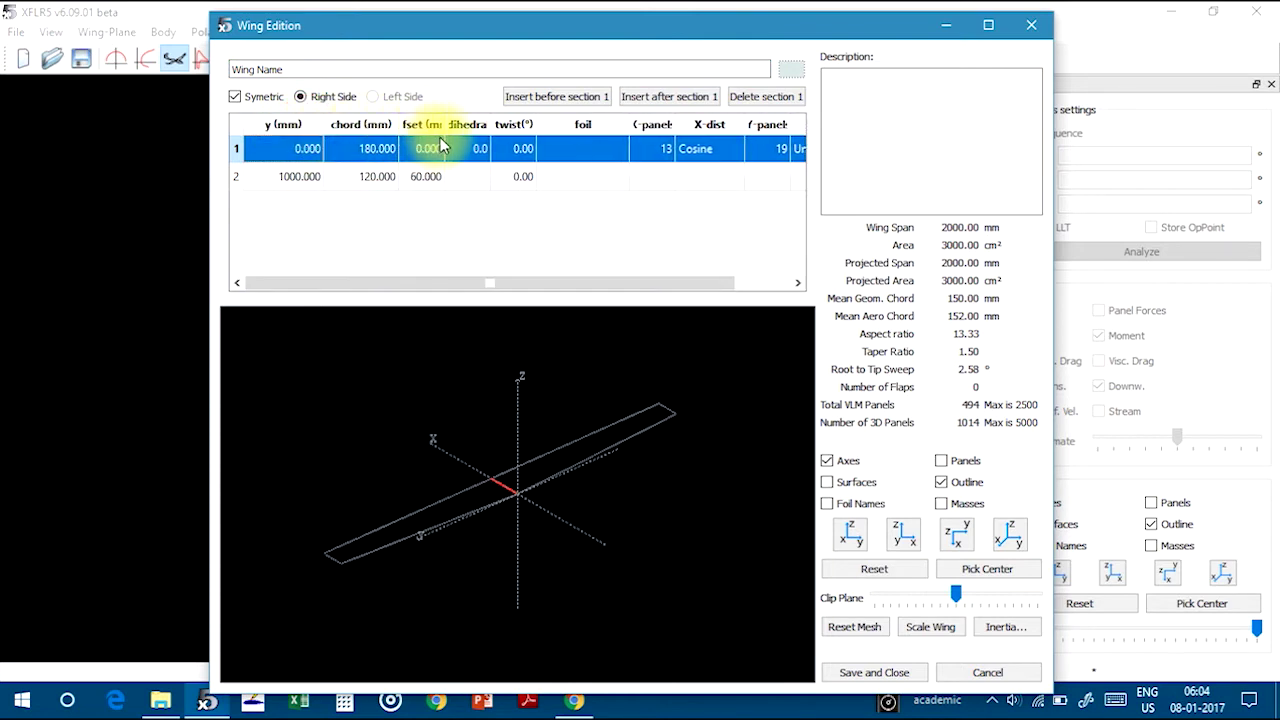
drag(444, 124, 463, 124)
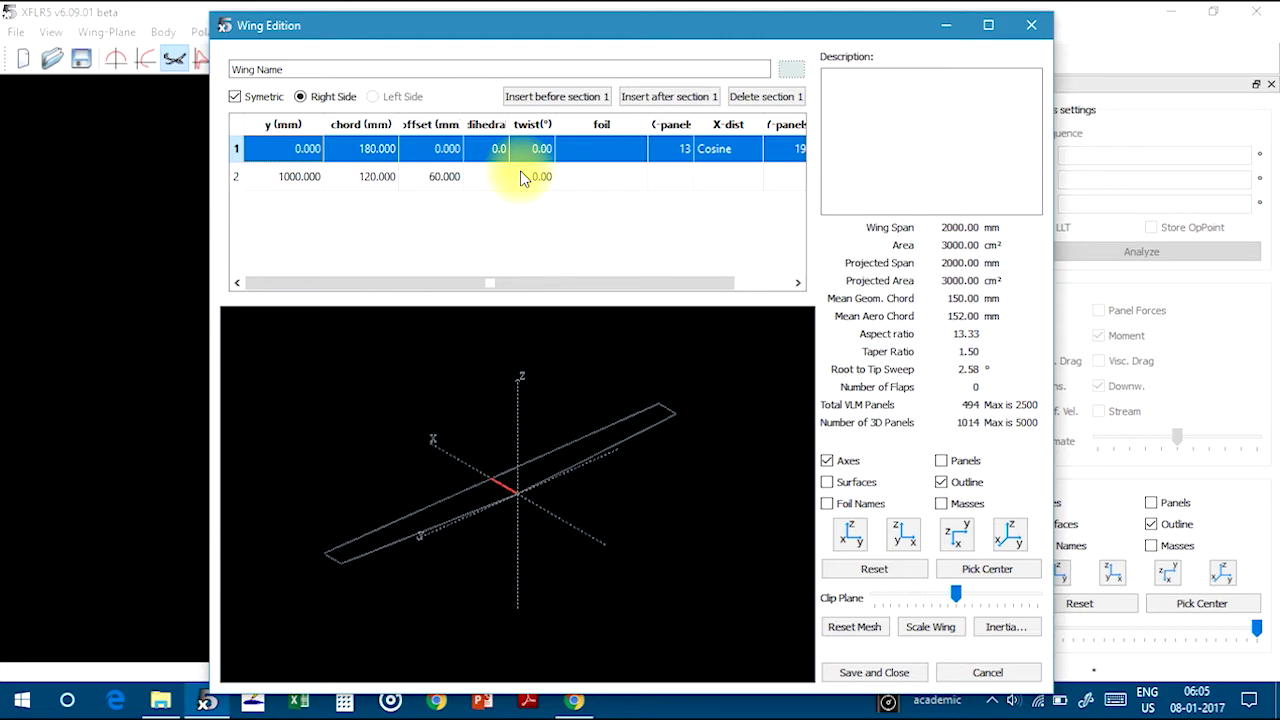
double_click(294, 176)
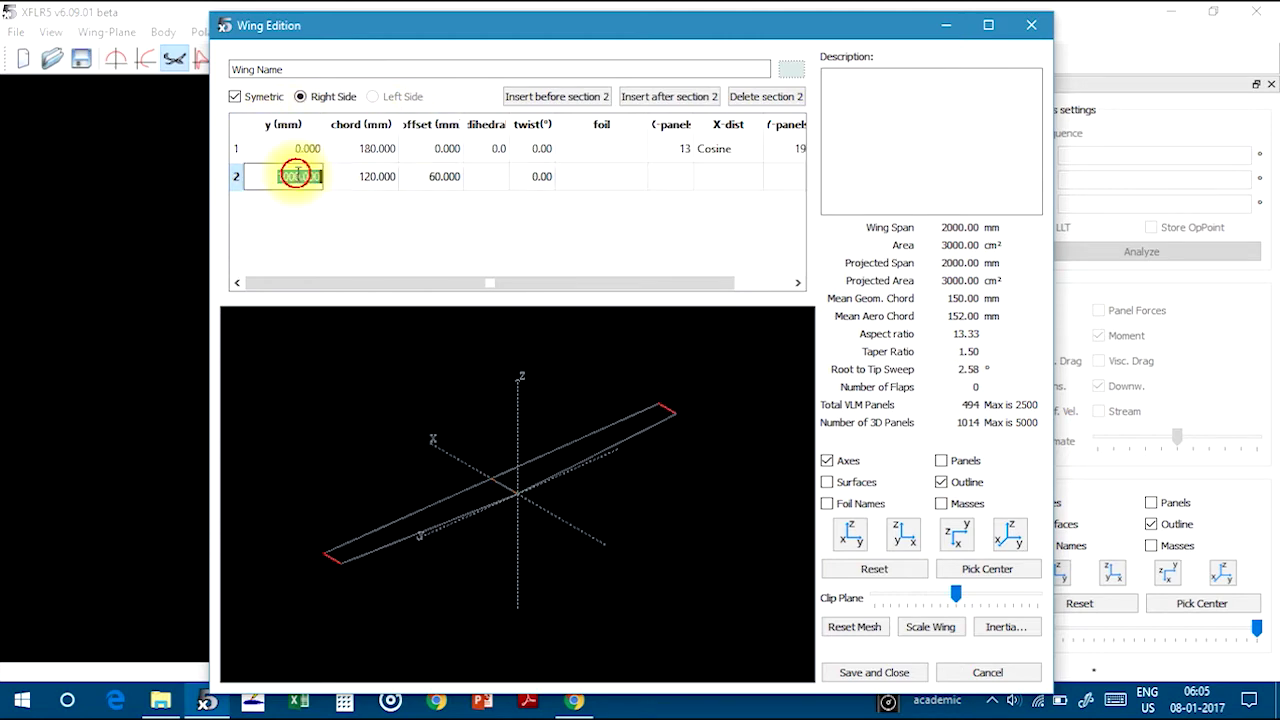
double_click(378, 176)
double_click(442, 176)
double_click(537, 178)
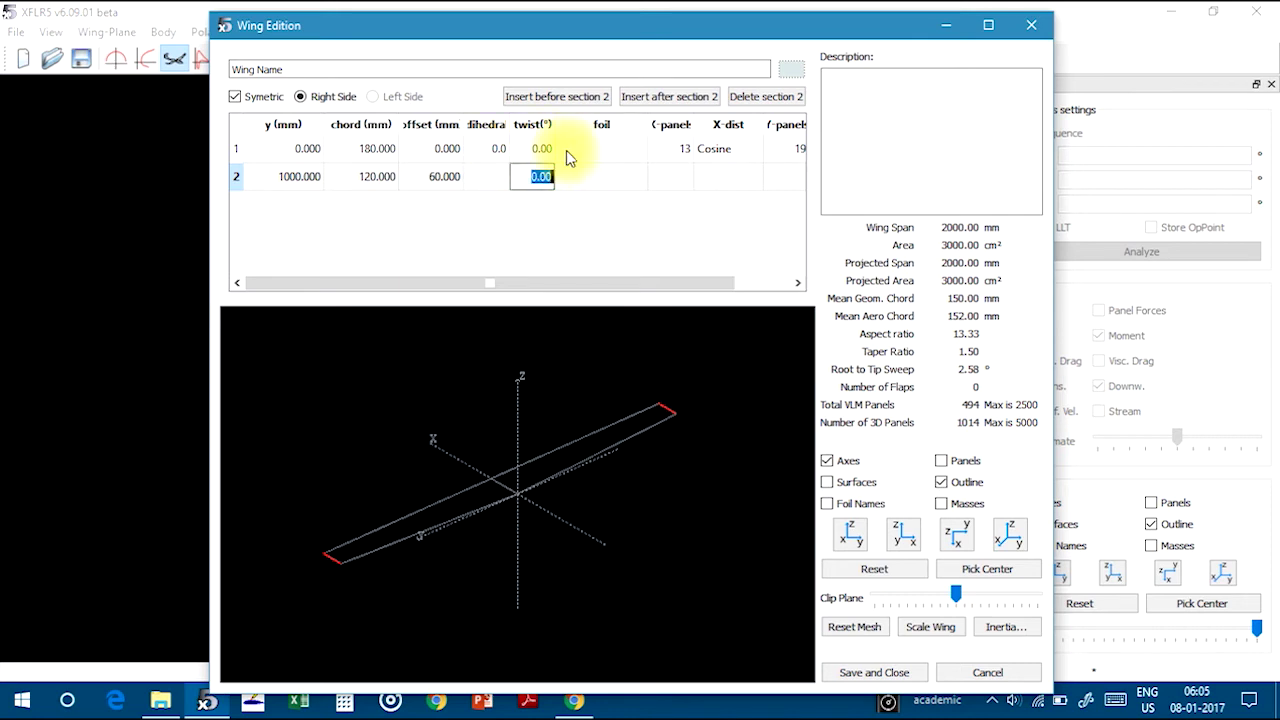
Assign the BOEING 737 MIDSPAN AIRFOIL foil to section 1 of the wing
double_click(597, 150)
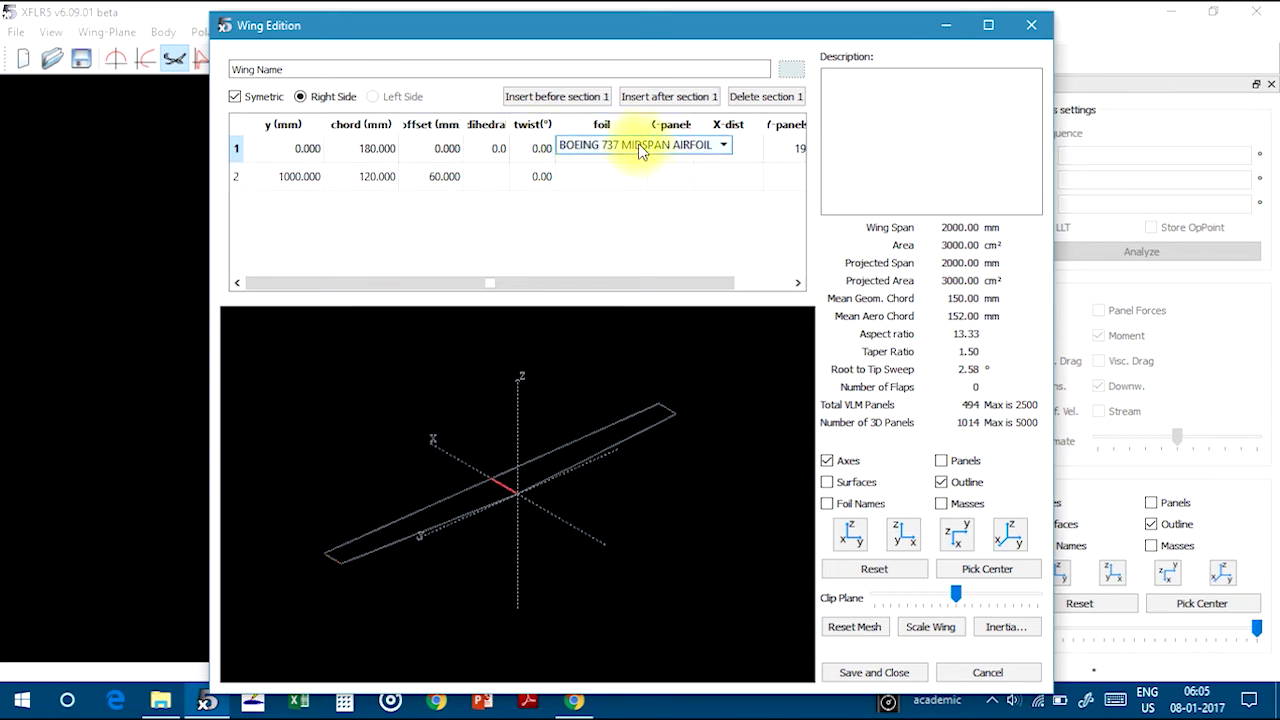
click(638, 145)
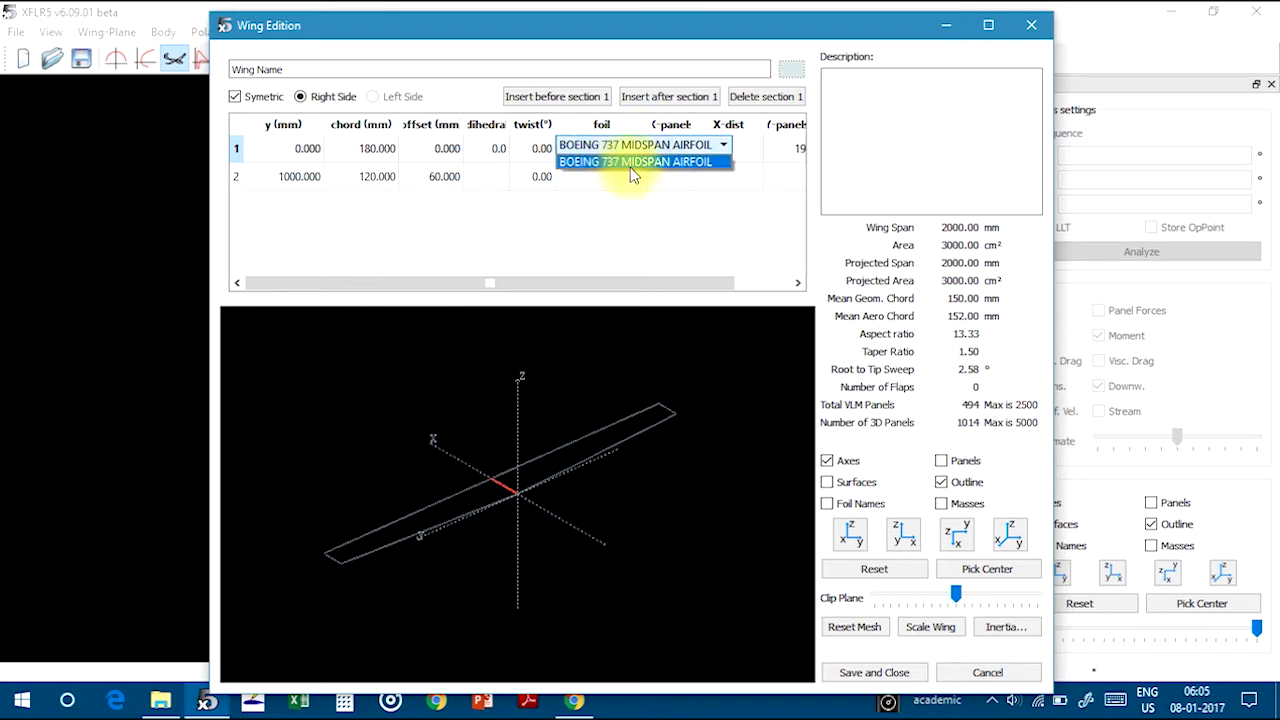
click(652, 162)
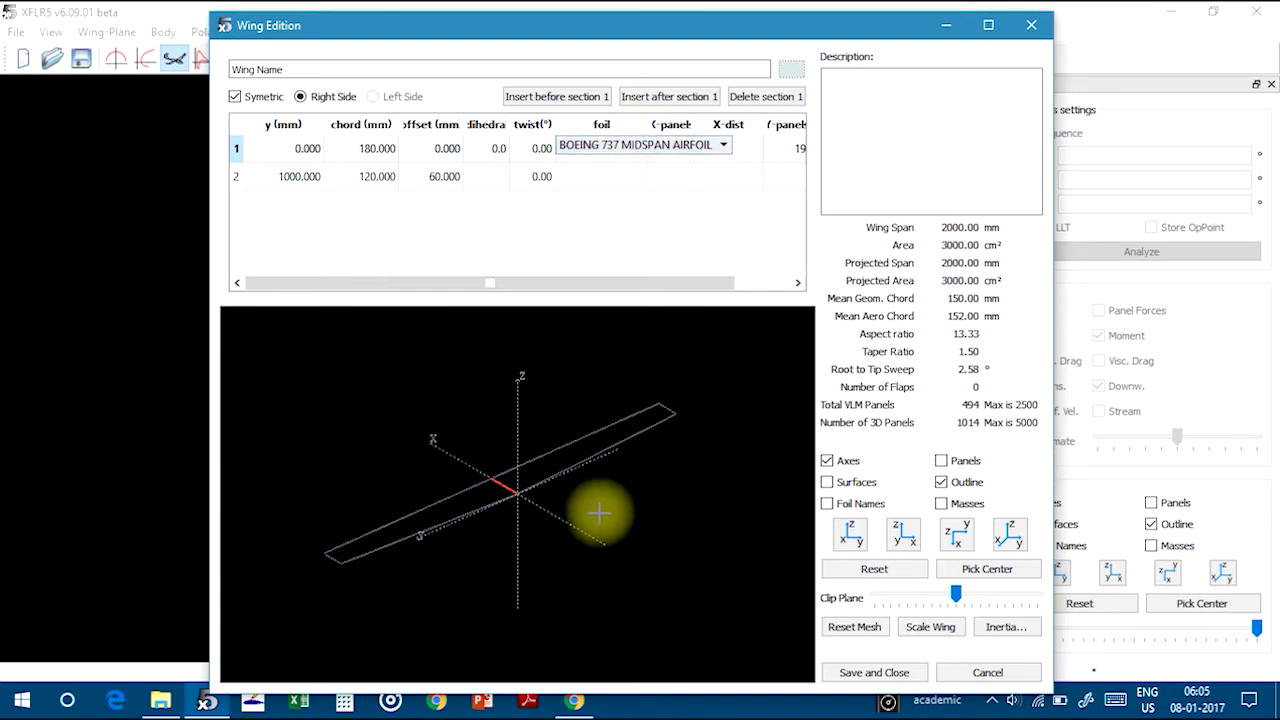
click(594, 506)
drag(586, 491, 457, 508)
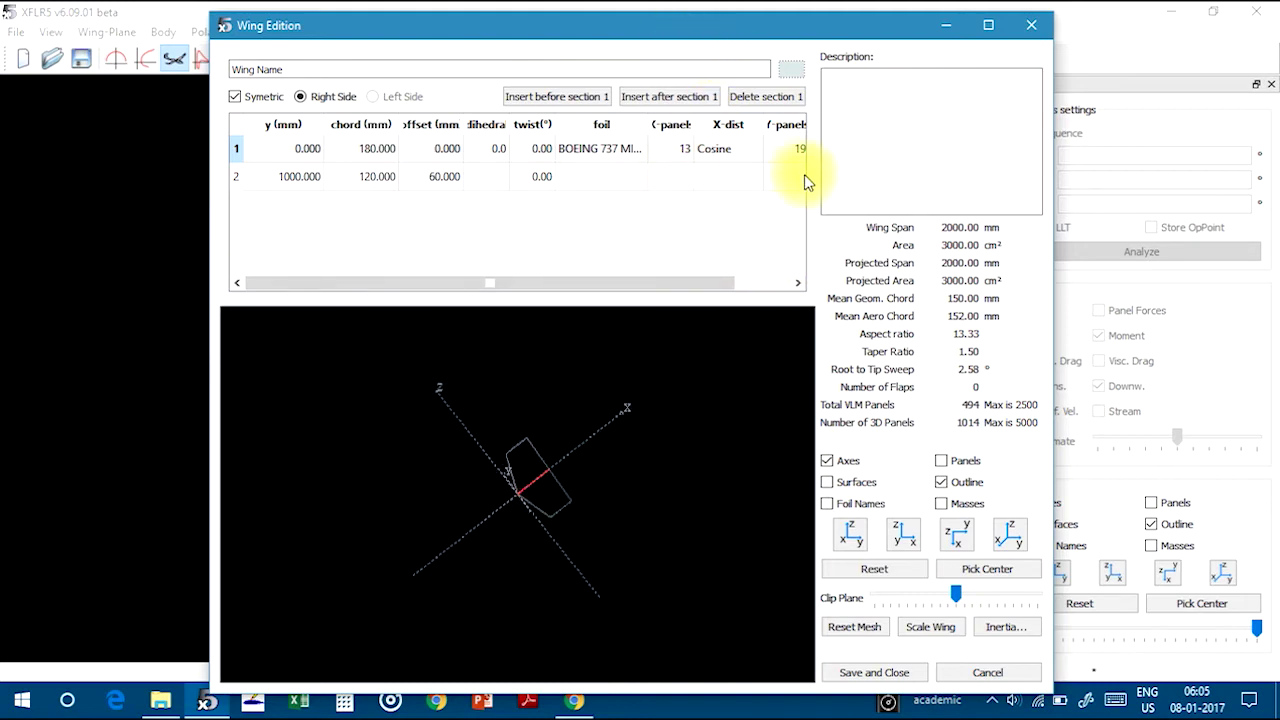
Maximize the wing editor and enter an offset of 60 mm for section 2
click(988, 25)
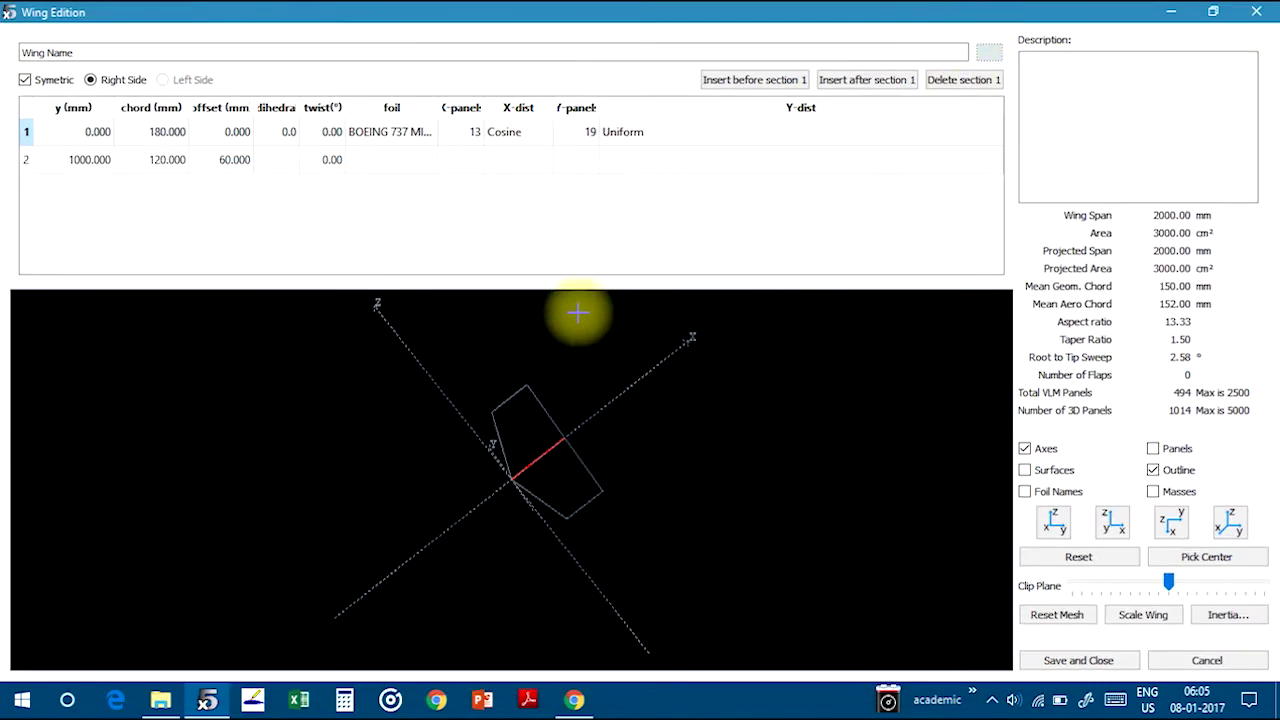
double_click(230, 160)
text(60)
double_click(166, 160)
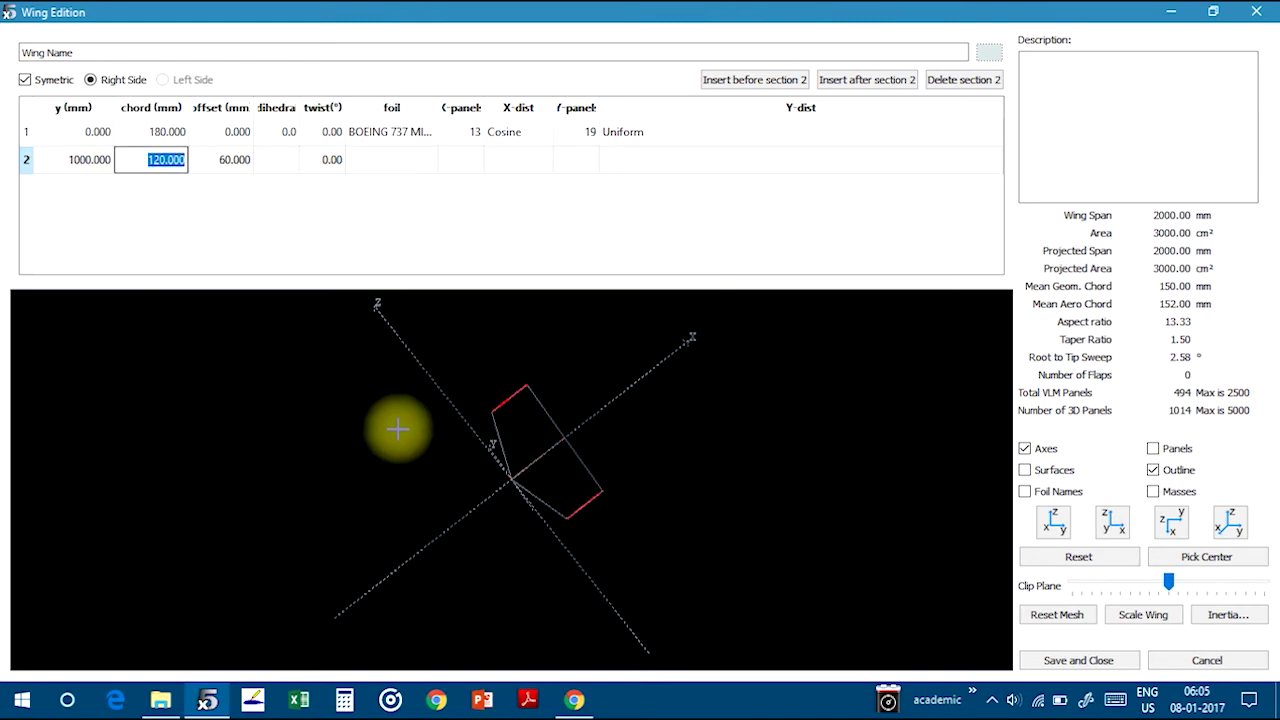
drag(391, 428, 466, 349)
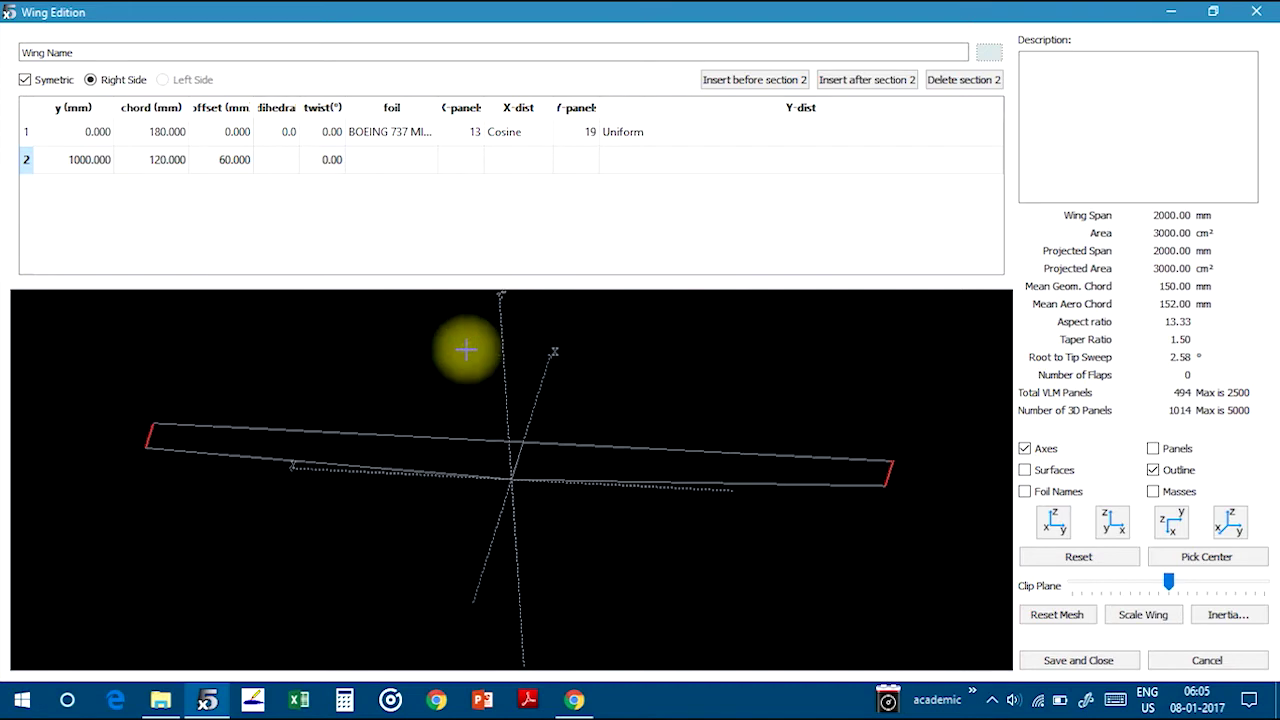
Assign the BOEING 737 MIDSPAN AIRFOIL foil to section 2 of the wing
double_click(640, 134)
click(849, 134)
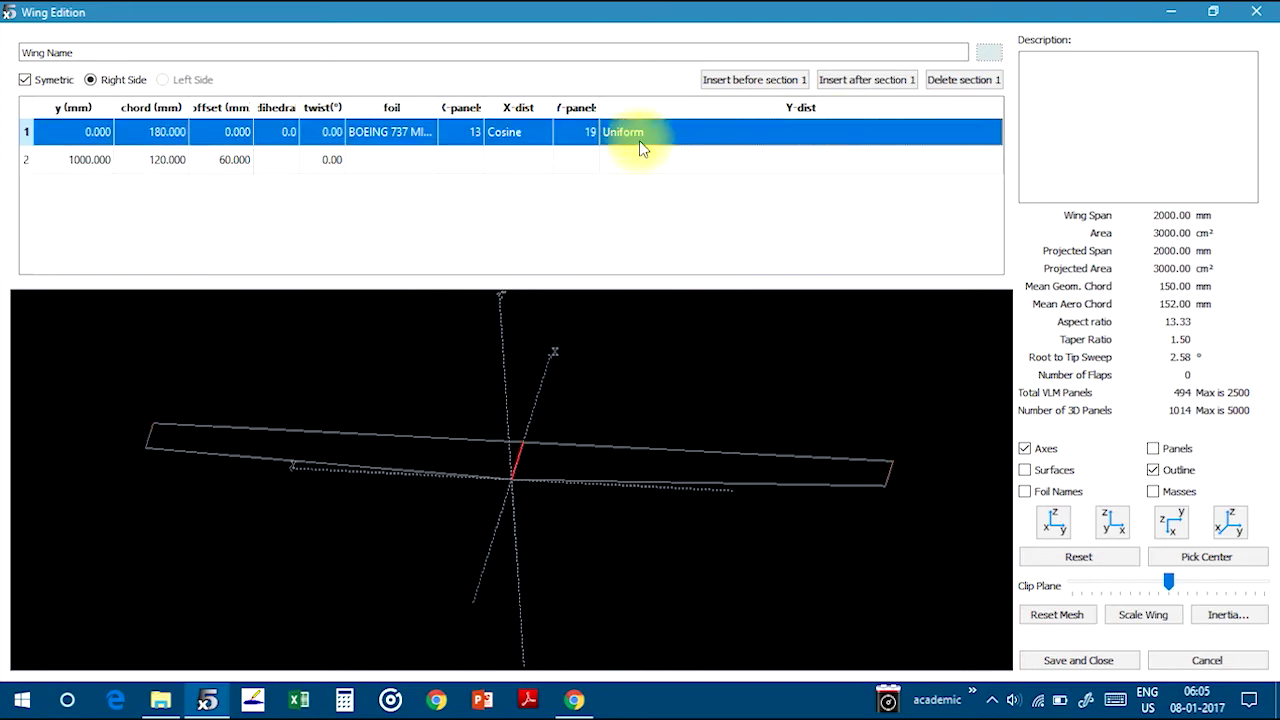
double_click(518, 134)
double_click(522, 158)
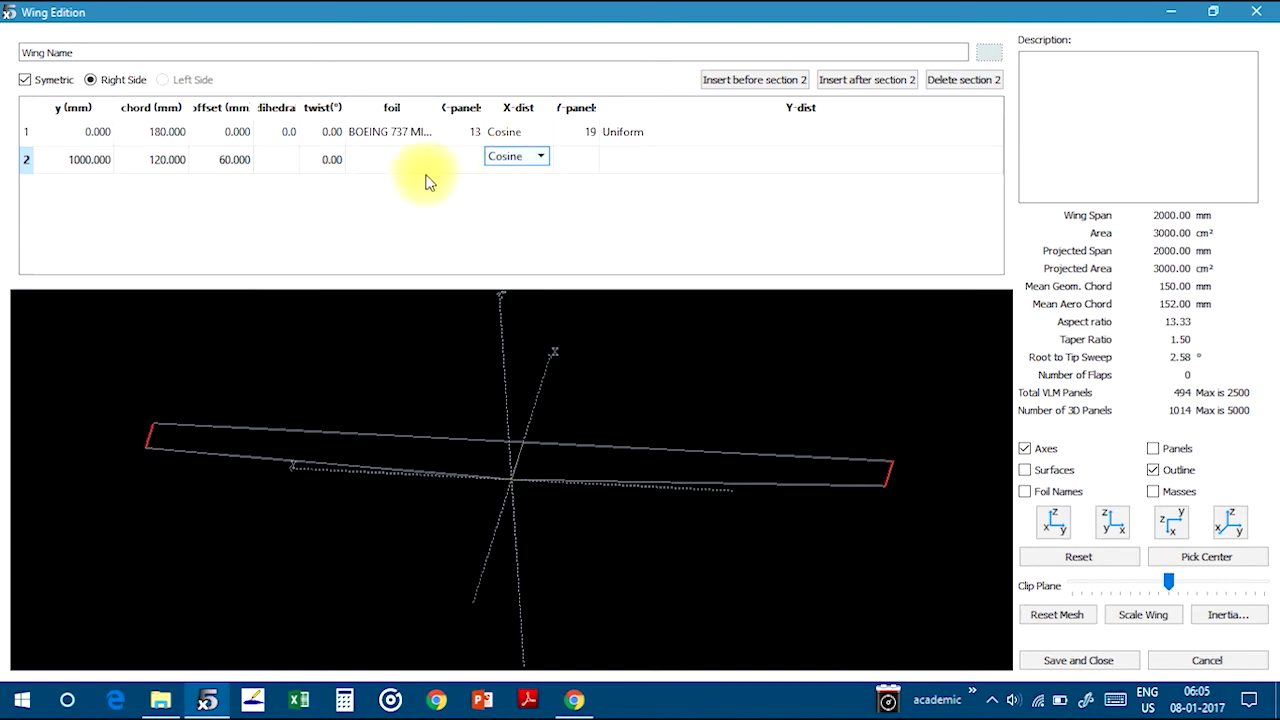
double_click(386, 161)
click(411, 162)
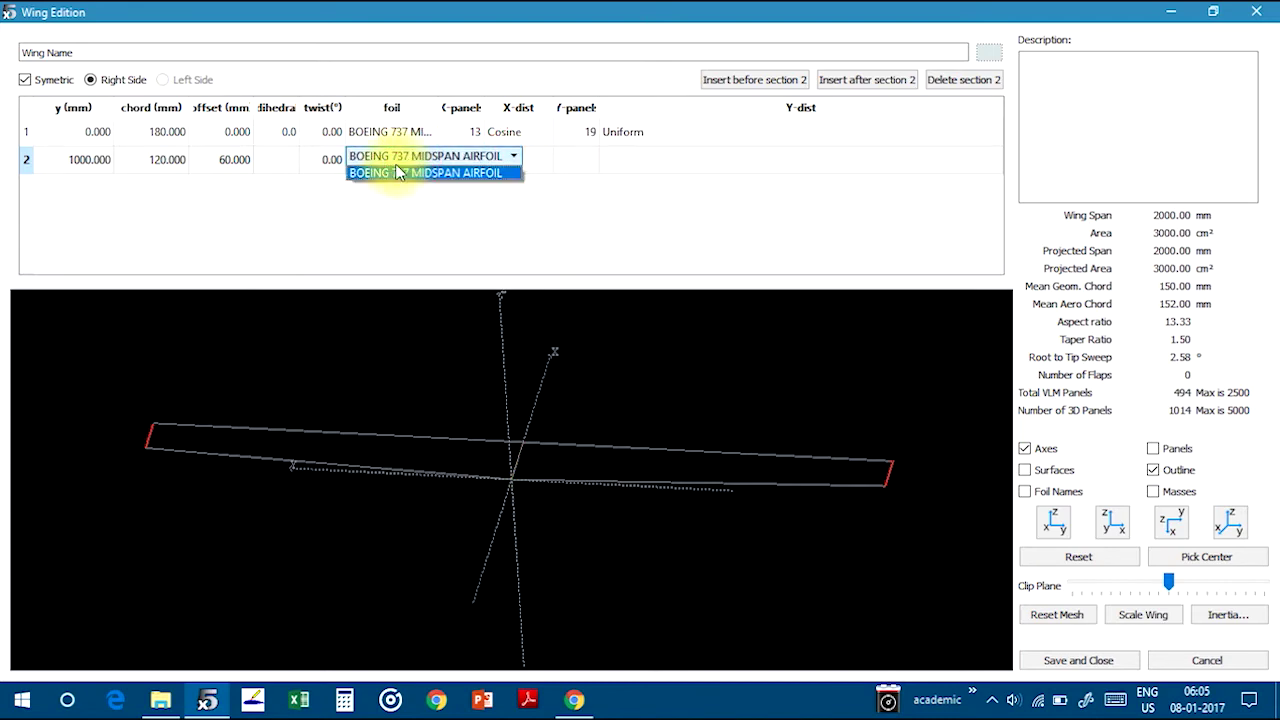
click(406, 176)
Inspect the wing from the side, from above and in isometric view, and save its definition
click(380, 309)
click(378, 373)
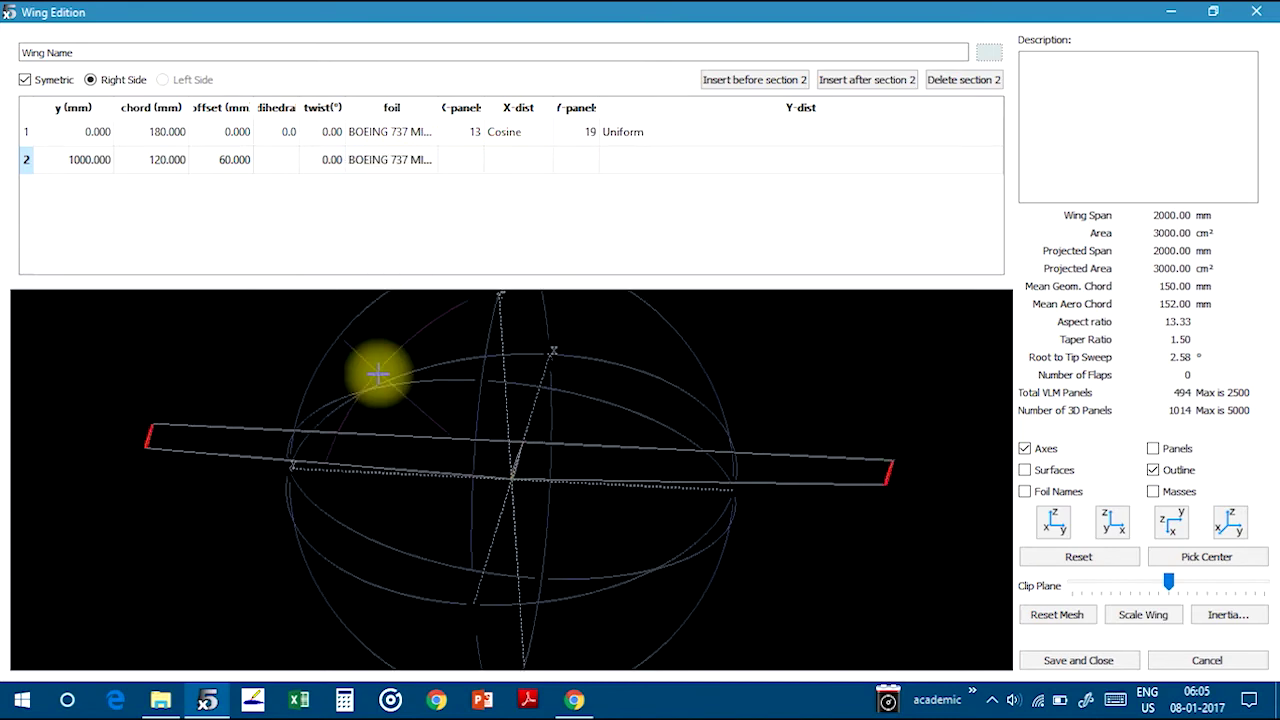
drag(378, 373, 435, 520)
click(1113, 523)
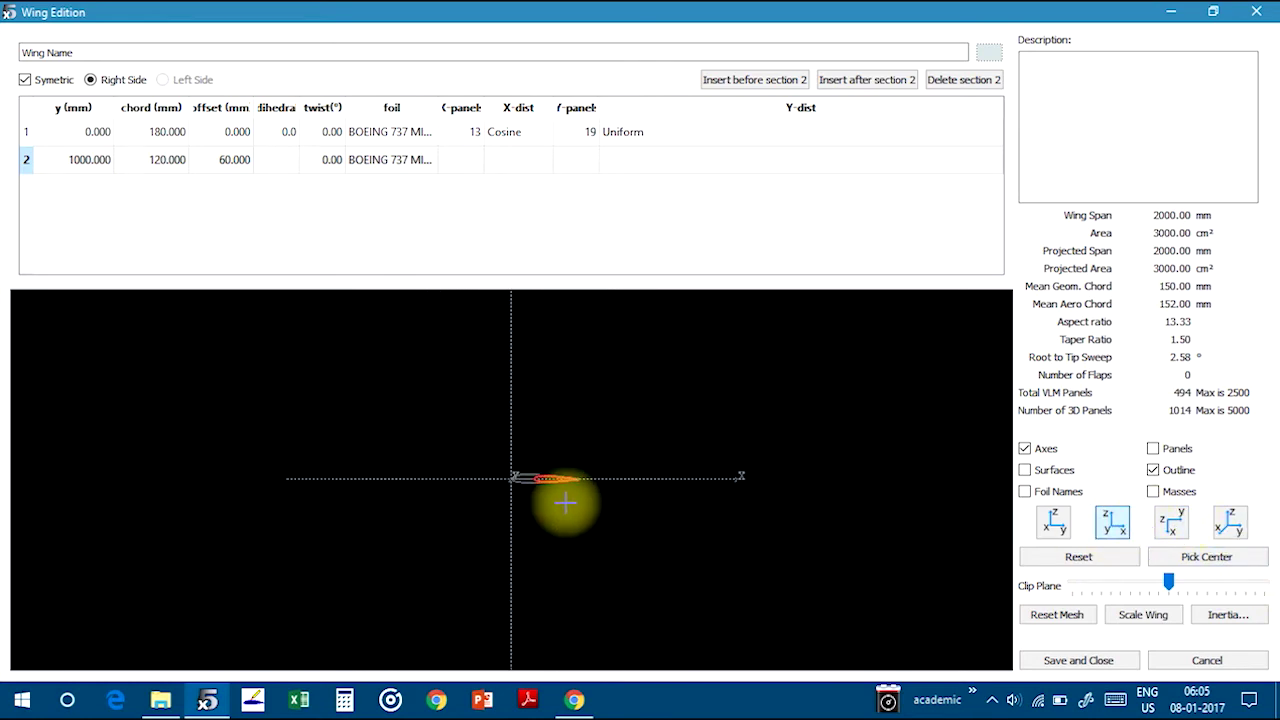
scroll(566, 503, up, 8)
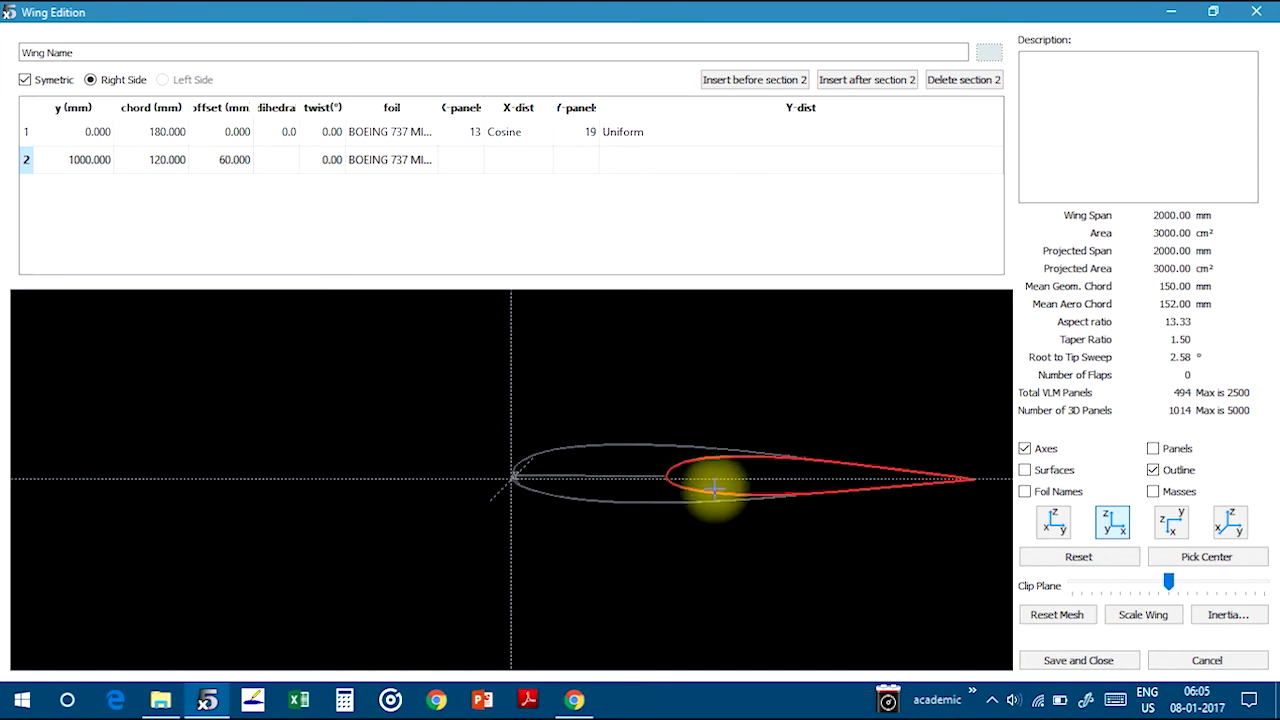
scroll(714, 487, up, 1)
drag(851, 580, 745, 519)
click(1171, 521)
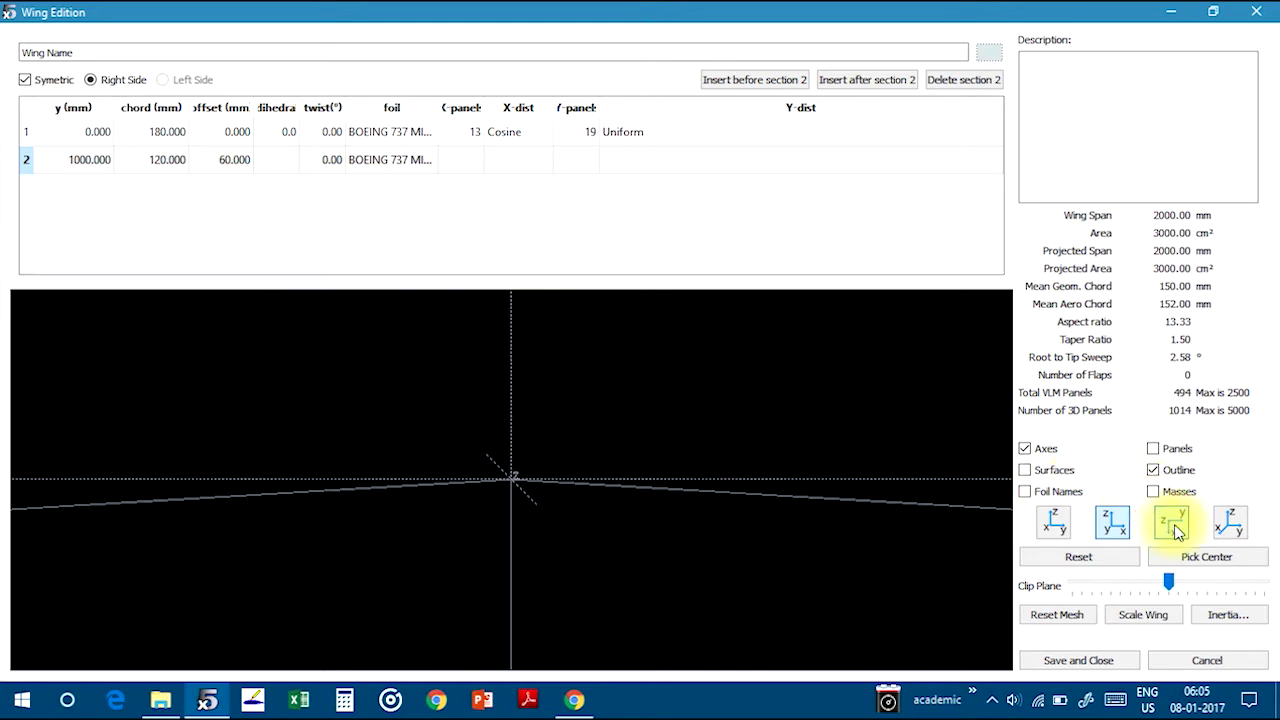
click(1236, 522)
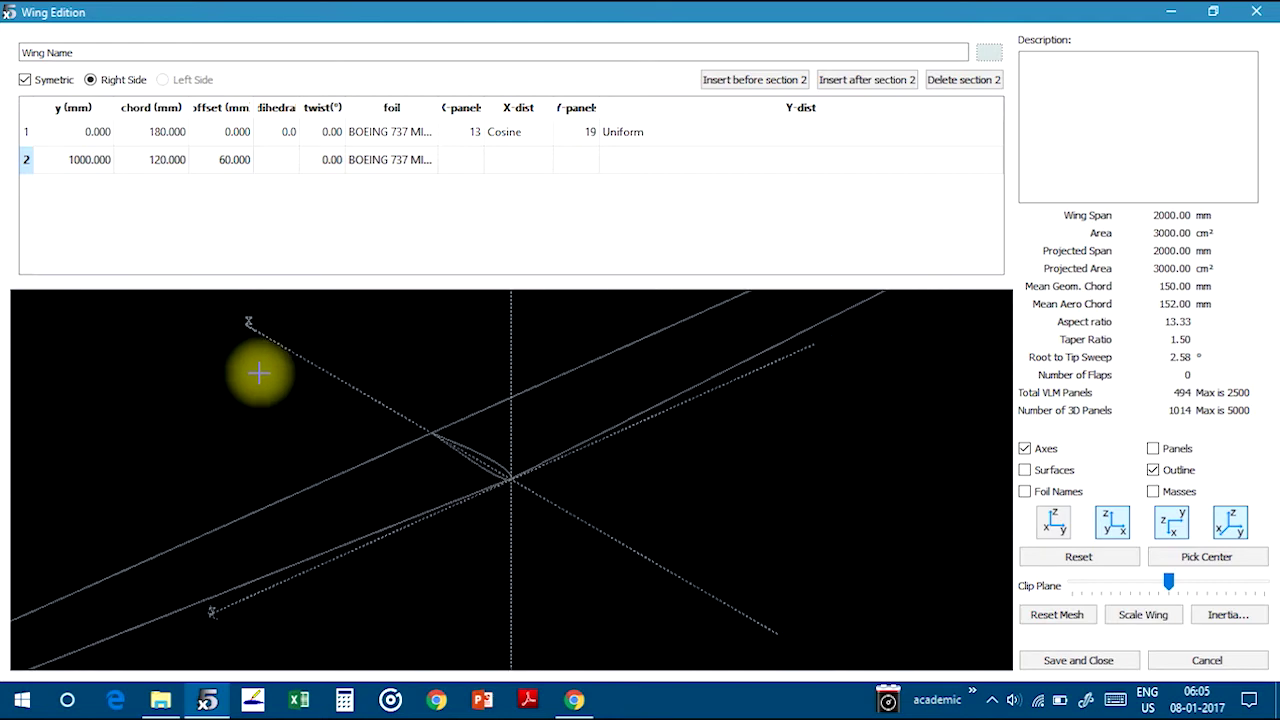
drag(271, 374, 759, 413)
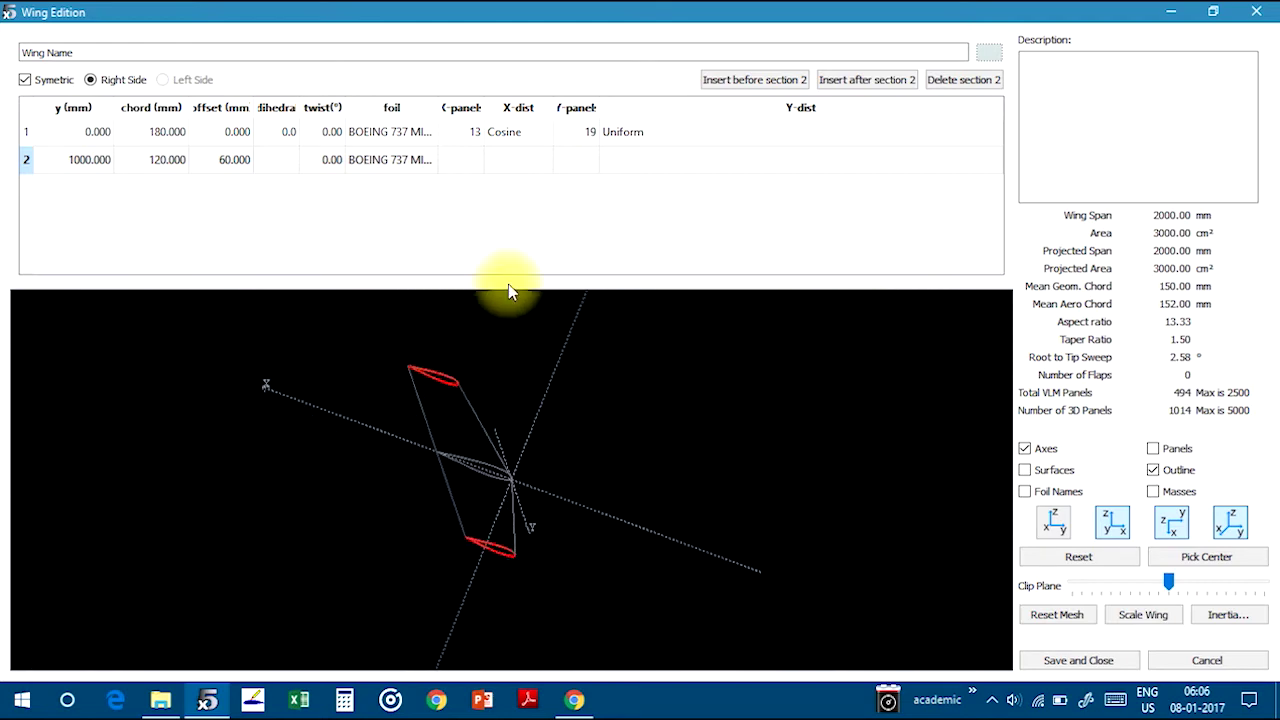
click(1108, 660)
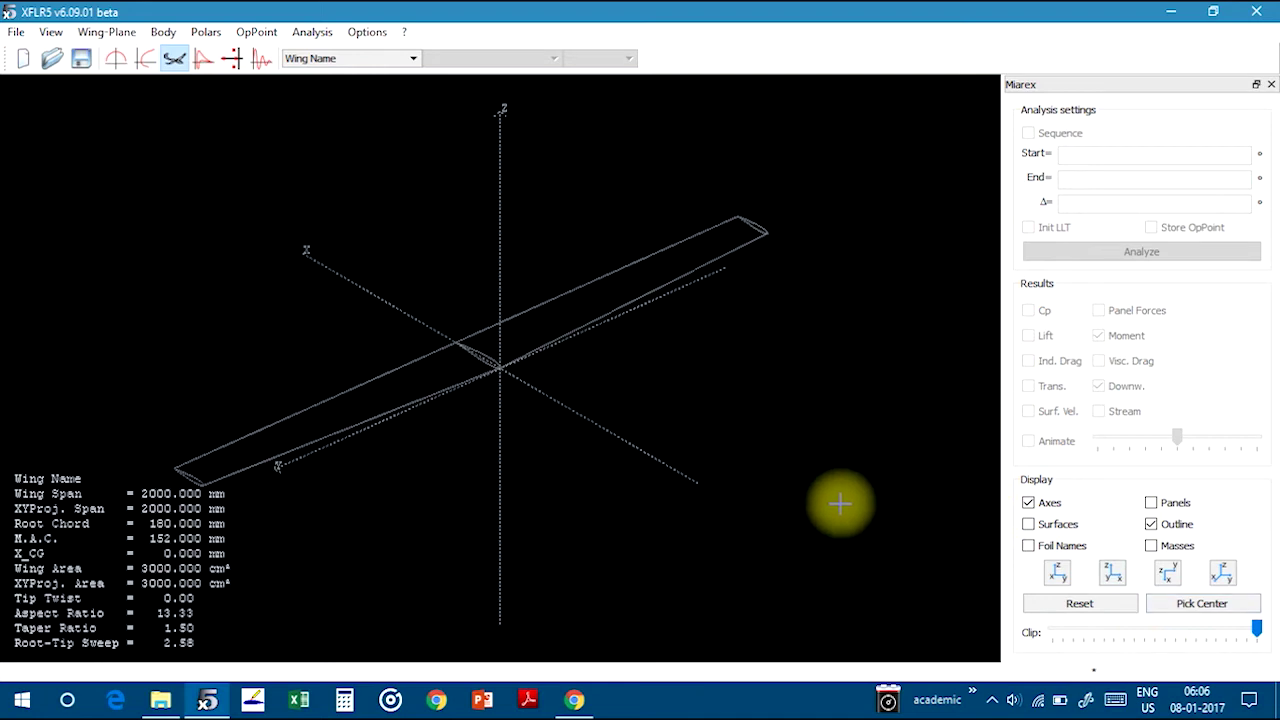
Examine the saved wing's 3D shape, reopen its definition for review and close it without saving
drag(628, 401, 340, 223)
click(175, 60)
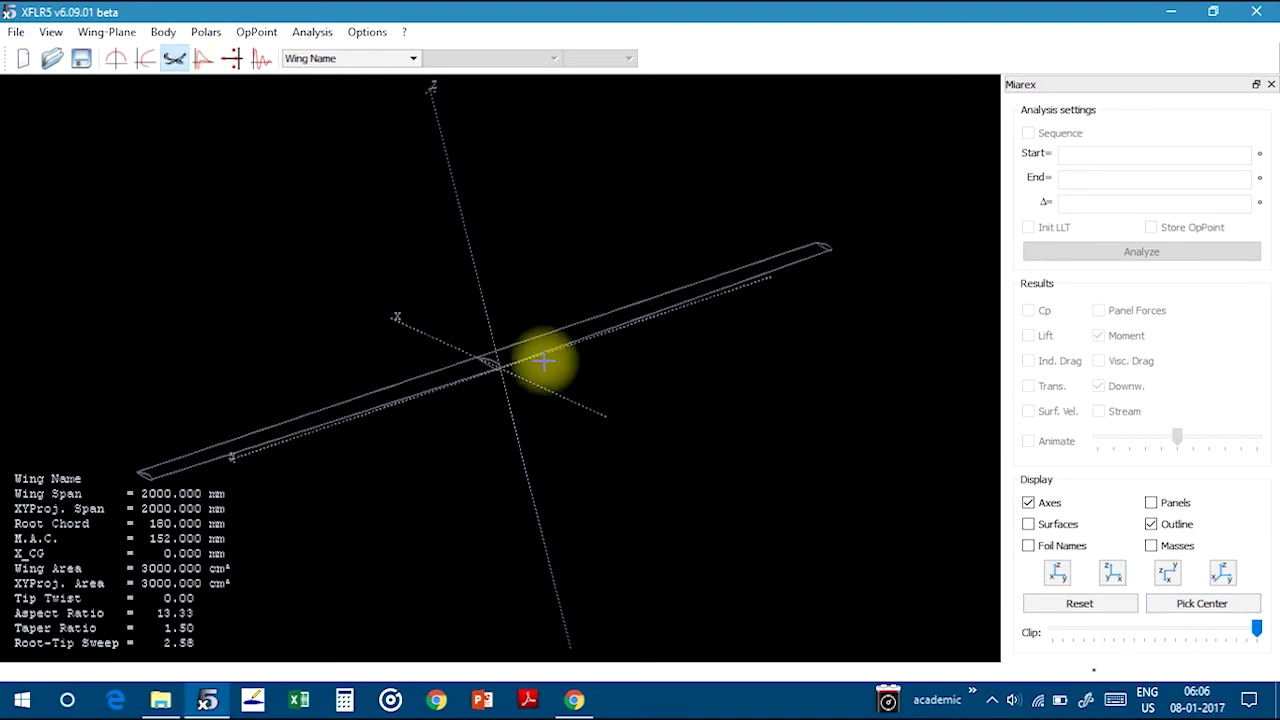
drag(543, 357, 403, 431)
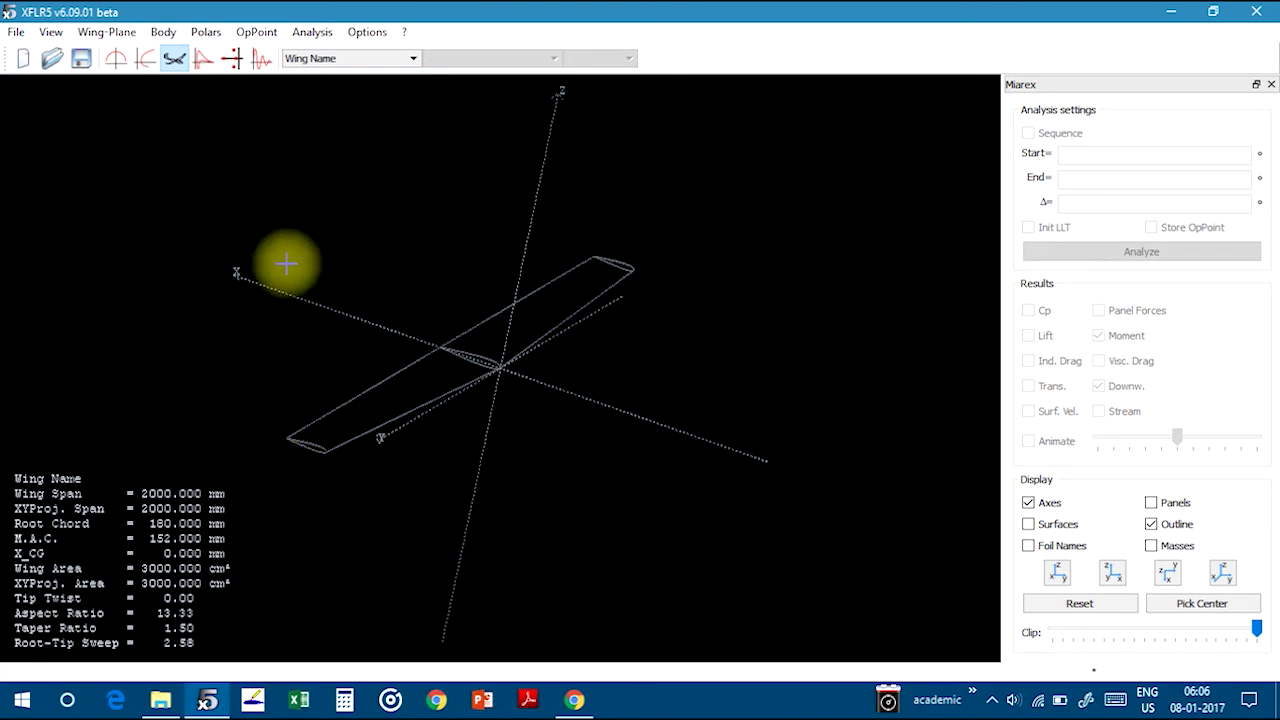
right_click(322, 164)
mouse_move(359, 176)
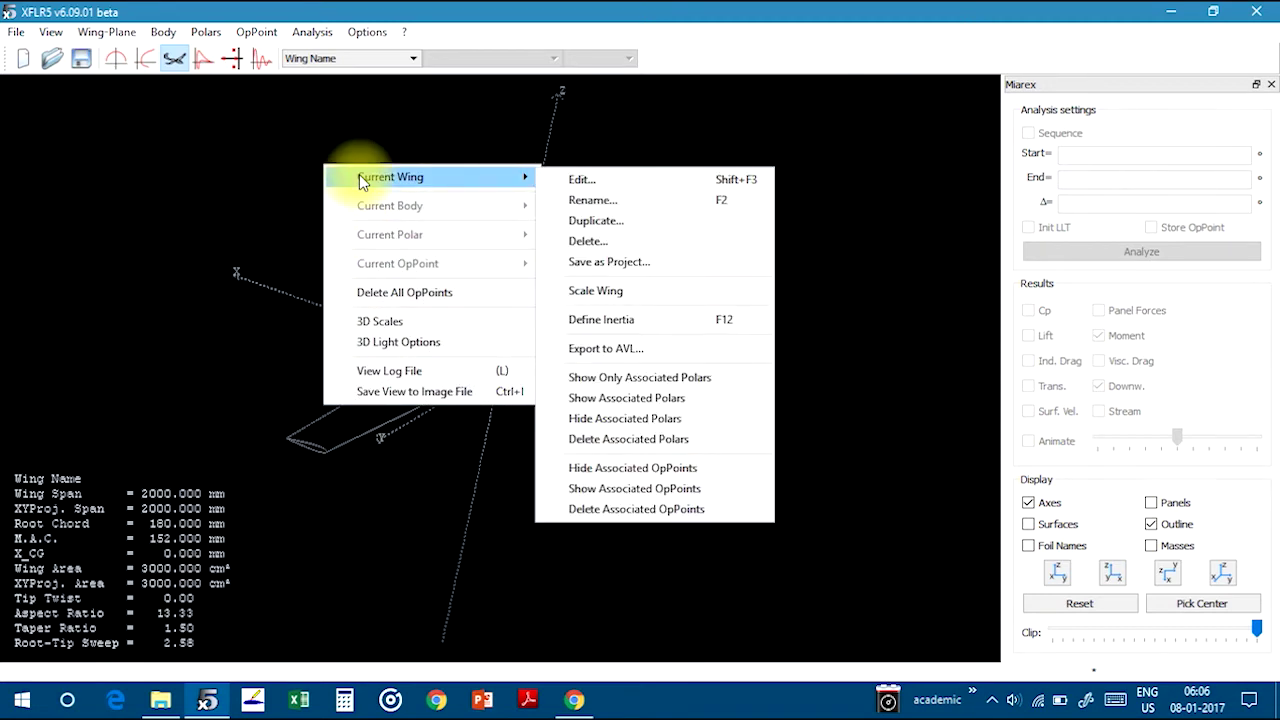
click(610, 181)
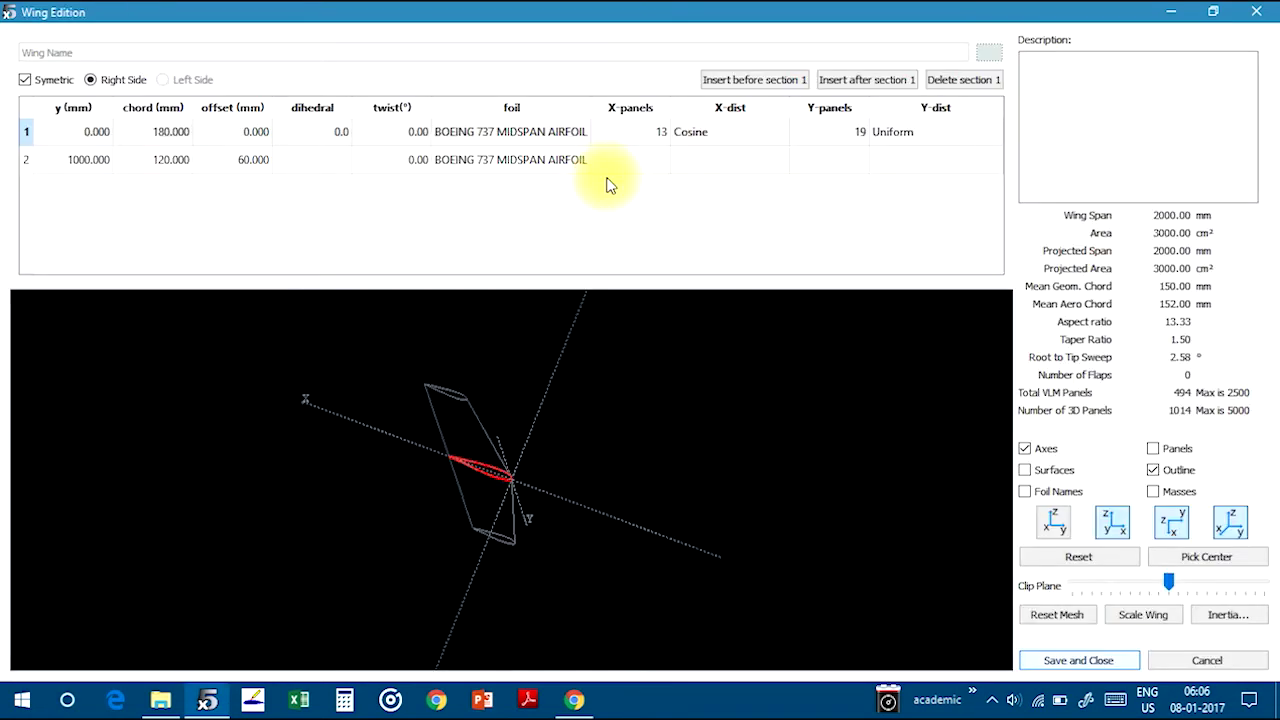
drag(557, 377, 546, 434)
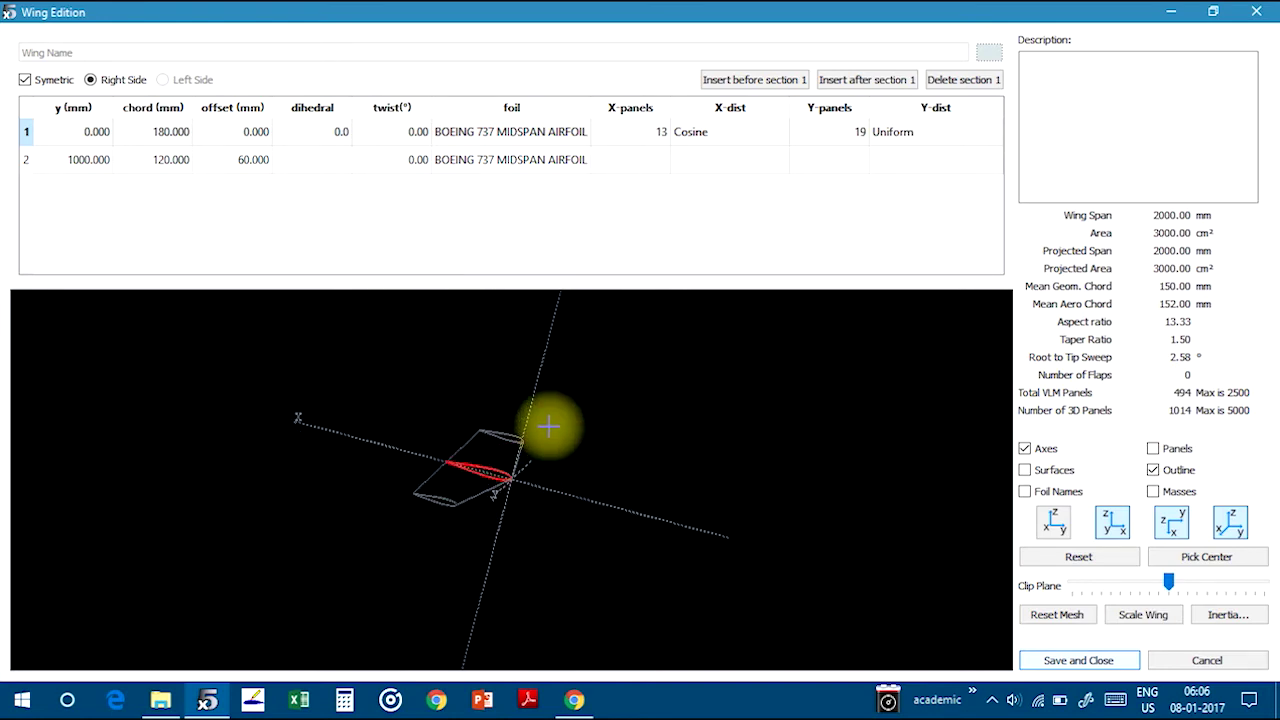
click(1207, 661)
Start defining a new plane and open the section table of its elevator
click(106, 32)
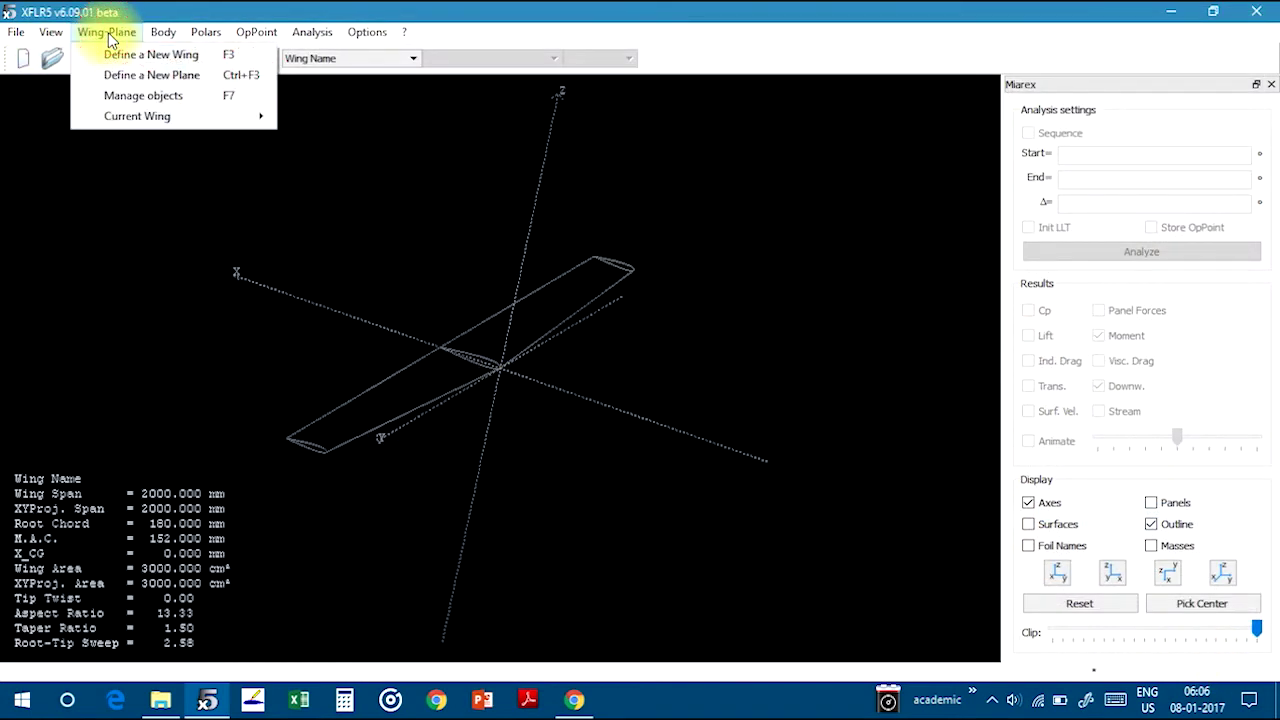
click(170, 76)
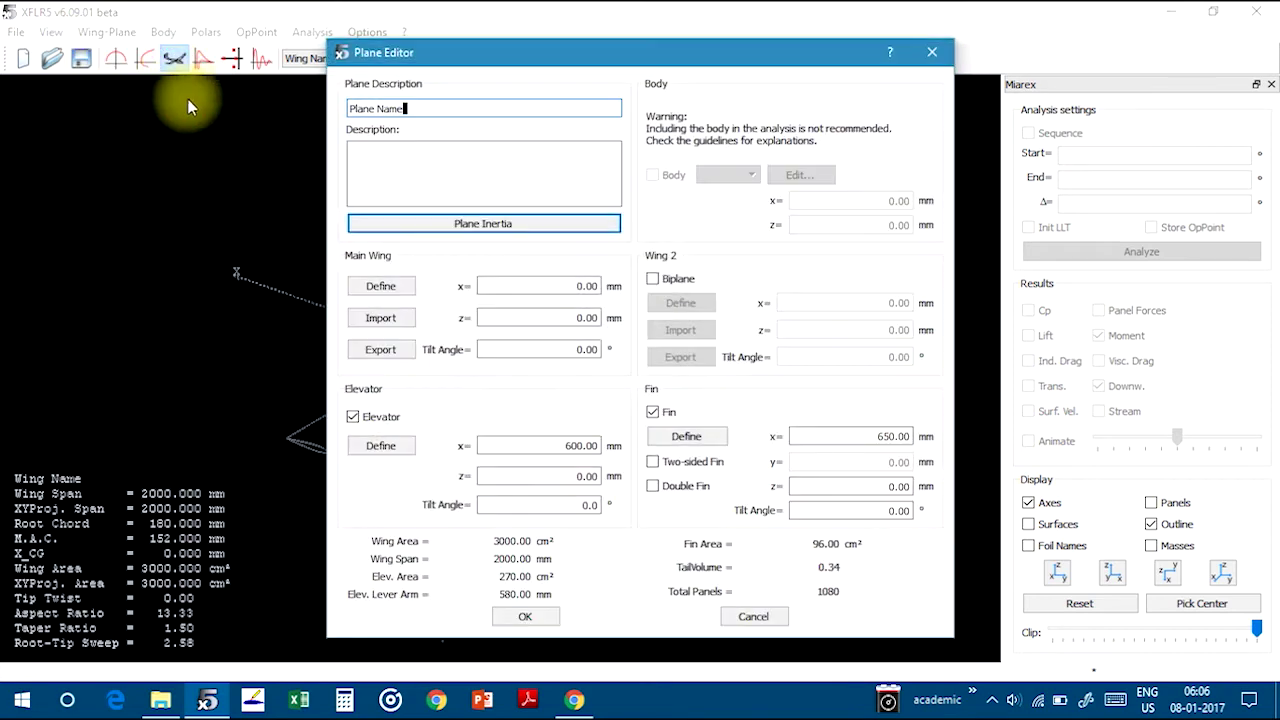
click(398, 453)
drag(583, 437, 370, 450)
double_click(88, 159)
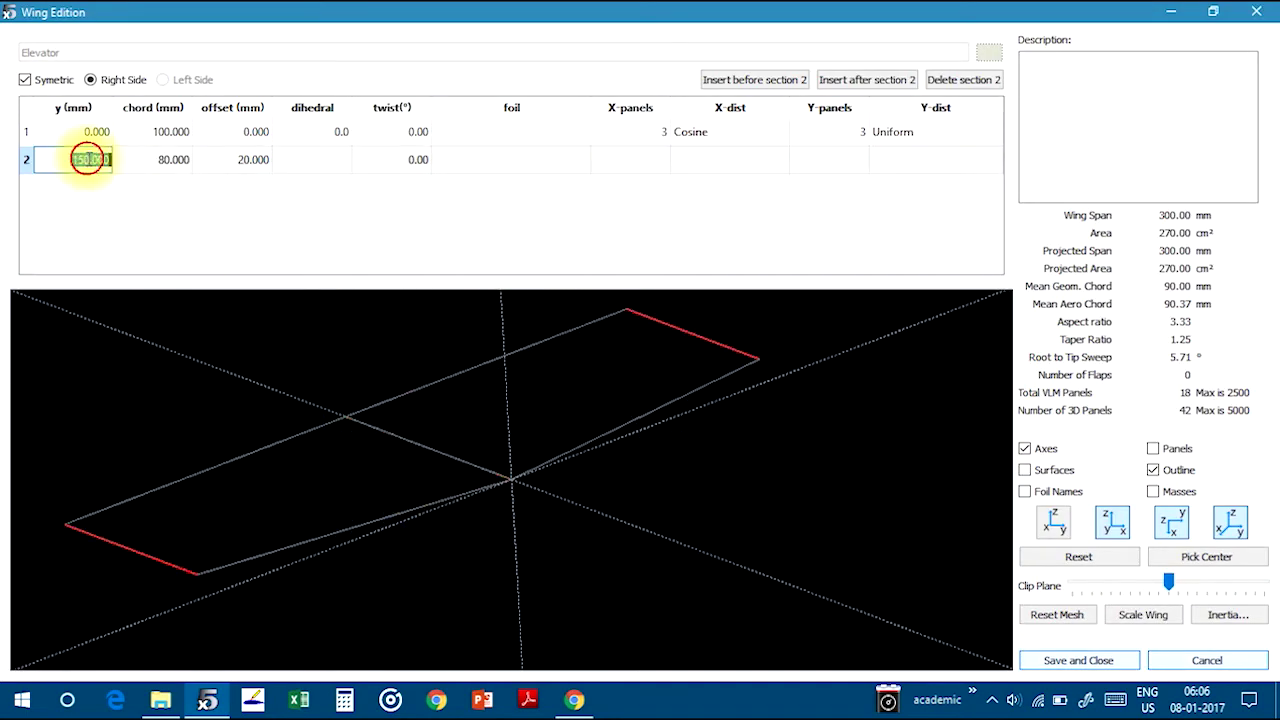
Assign the BOEING 737 MIDSPAN AIRFOIL foil to both elevator sections and save the elevator
double_click(530, 133)
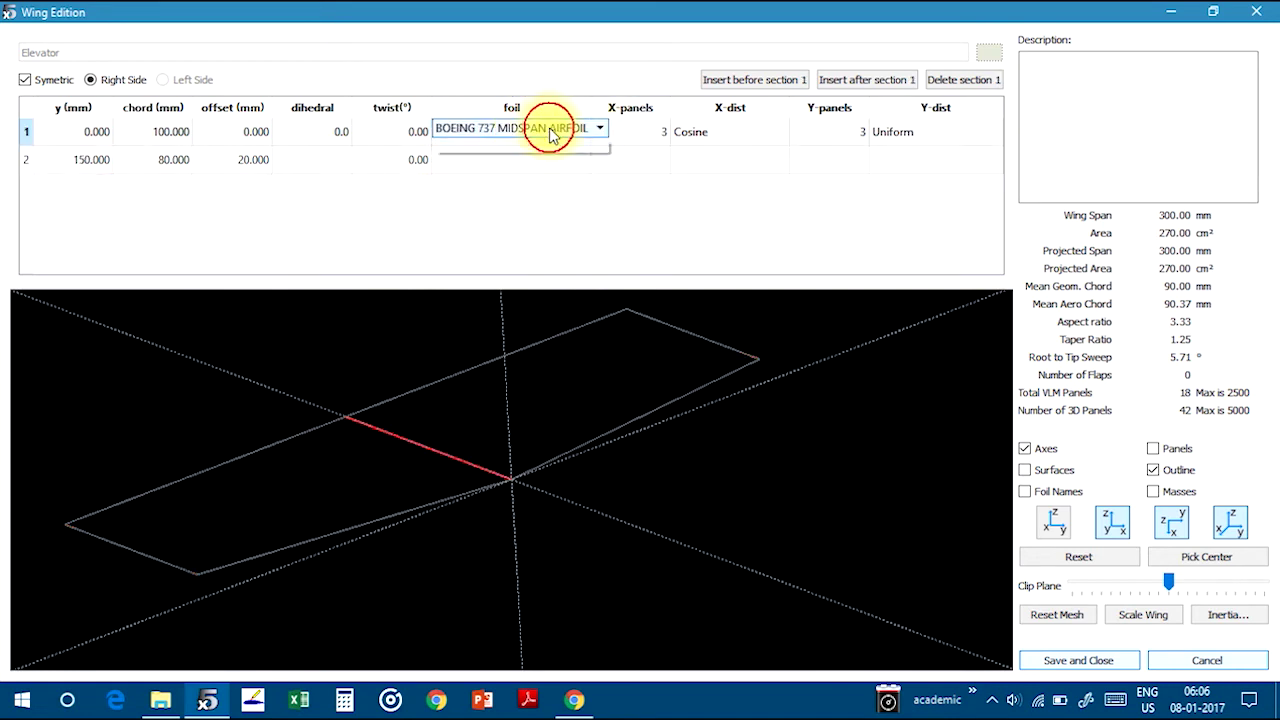
click(537, 144)
double_click(502, 166)
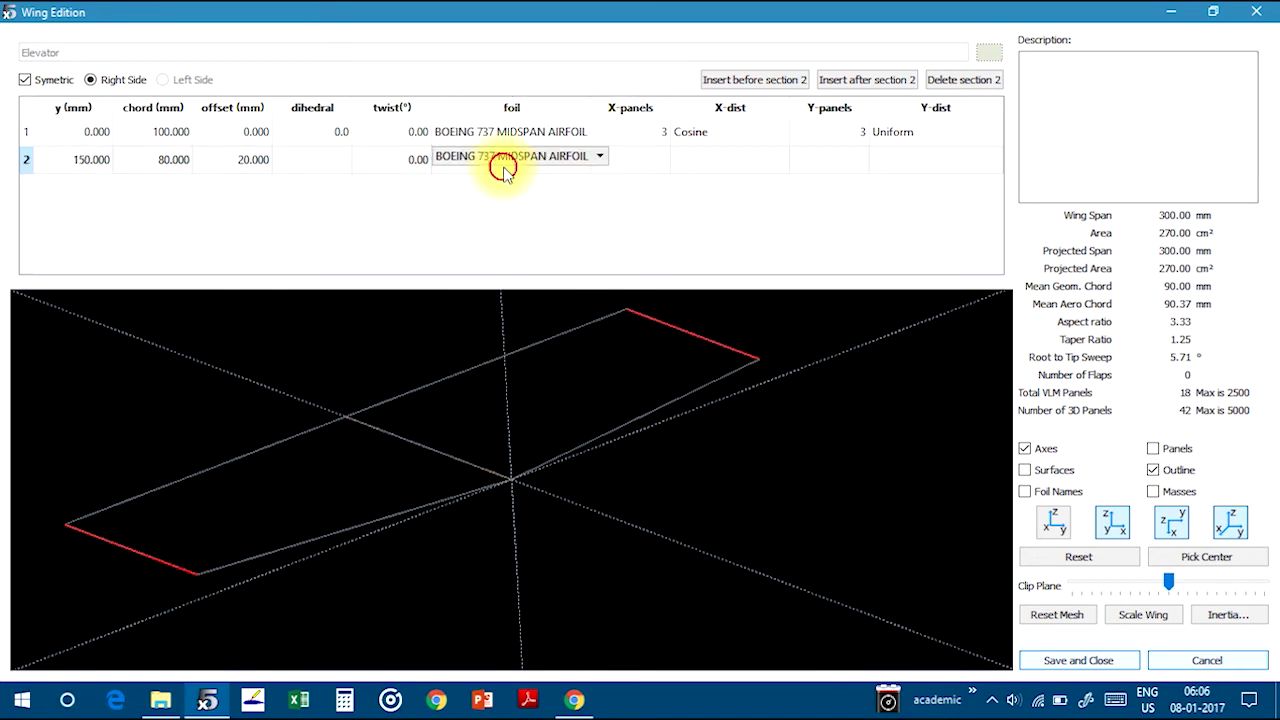
click(497, 160)
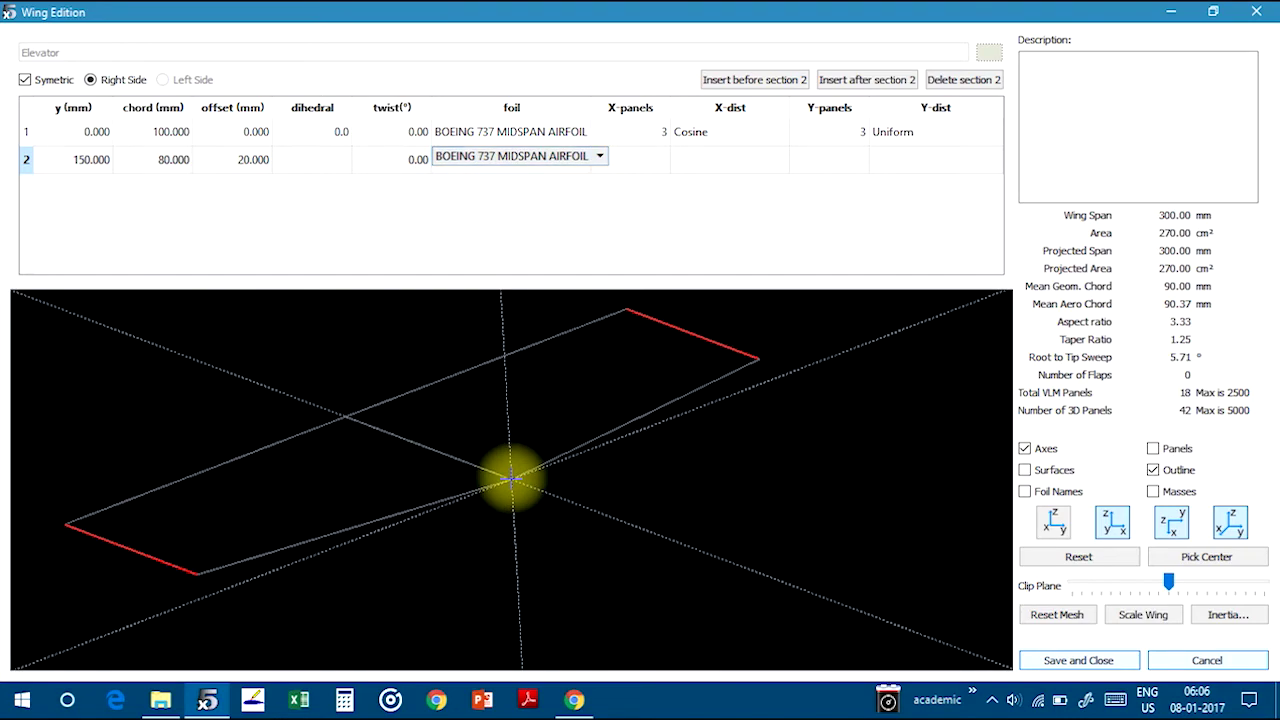
drag(514, 471, 777, 571)
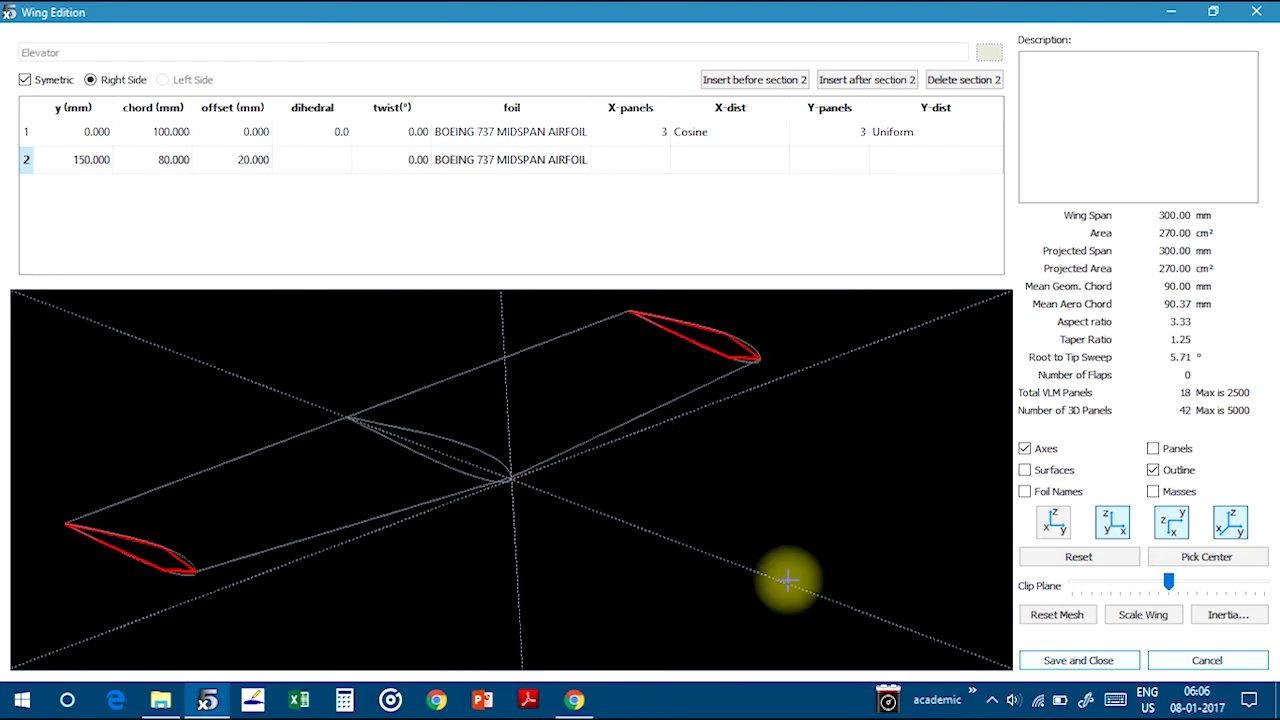
click(1079, 660)
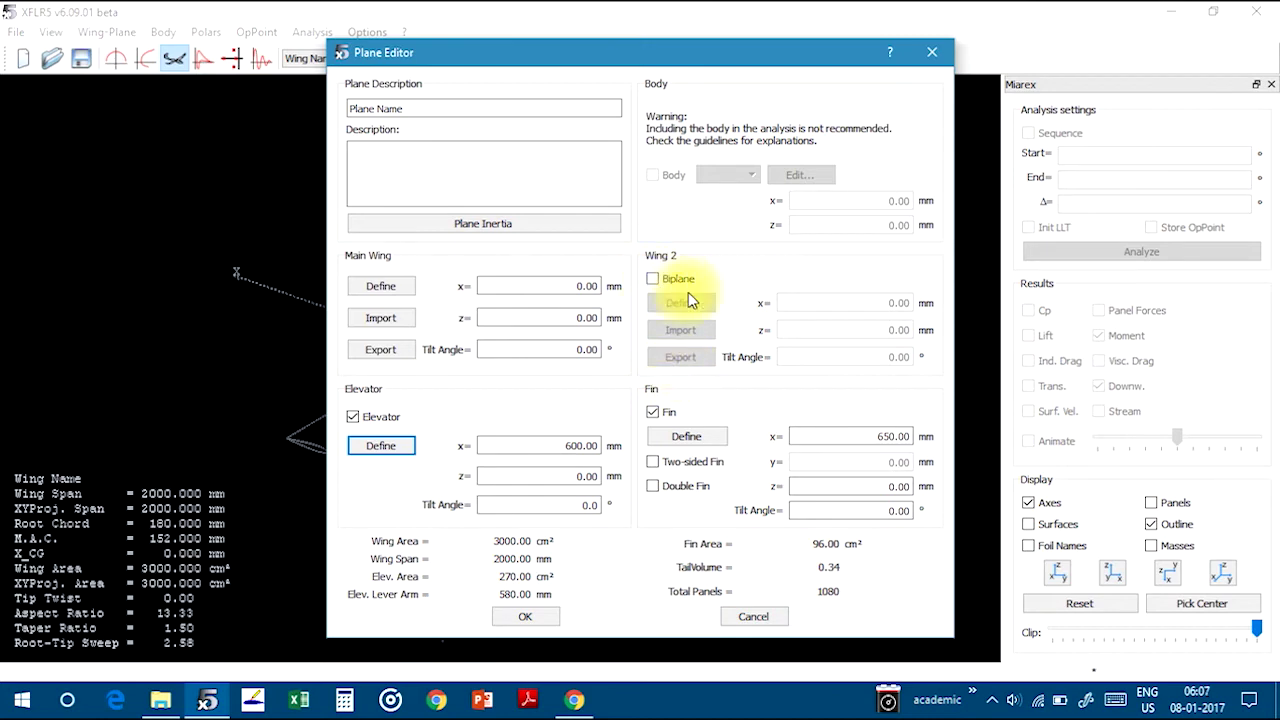
Open the fin's definition and examine the y, chord and offset values of its two sections along with its 3D outline
click(704, 444)
click(95, 160)
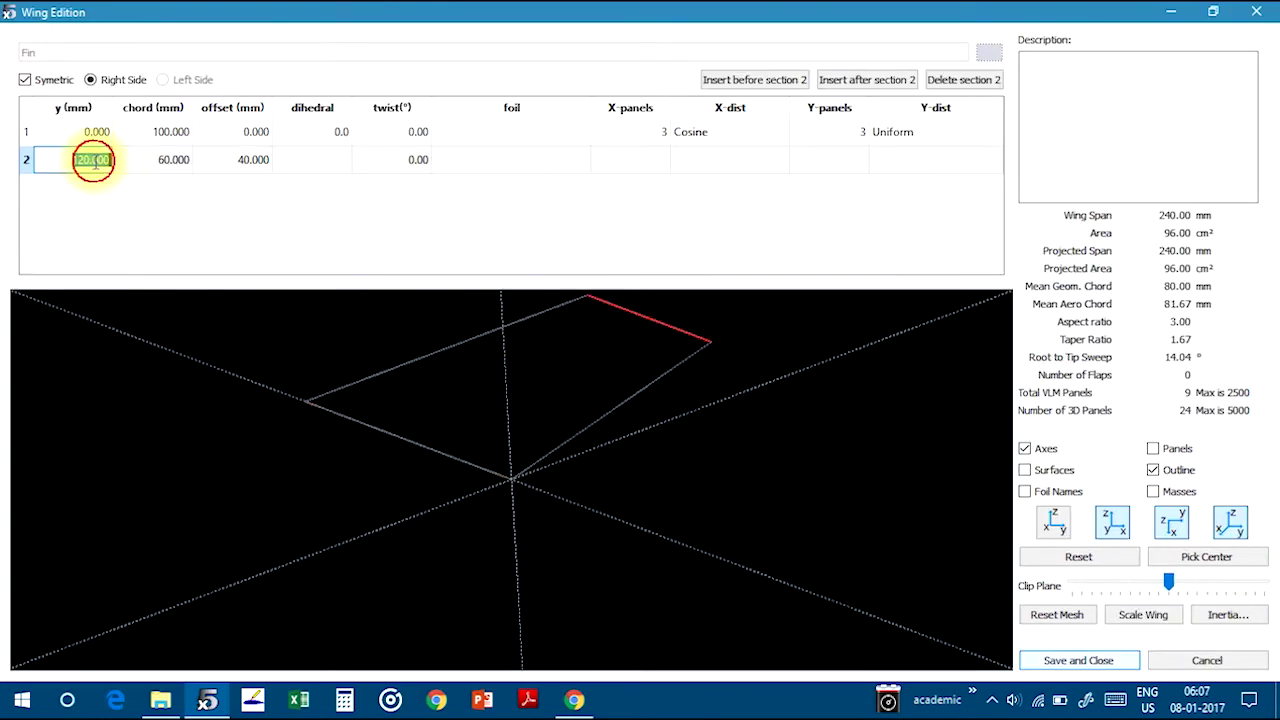
click(168, 166)
click(243, 155)
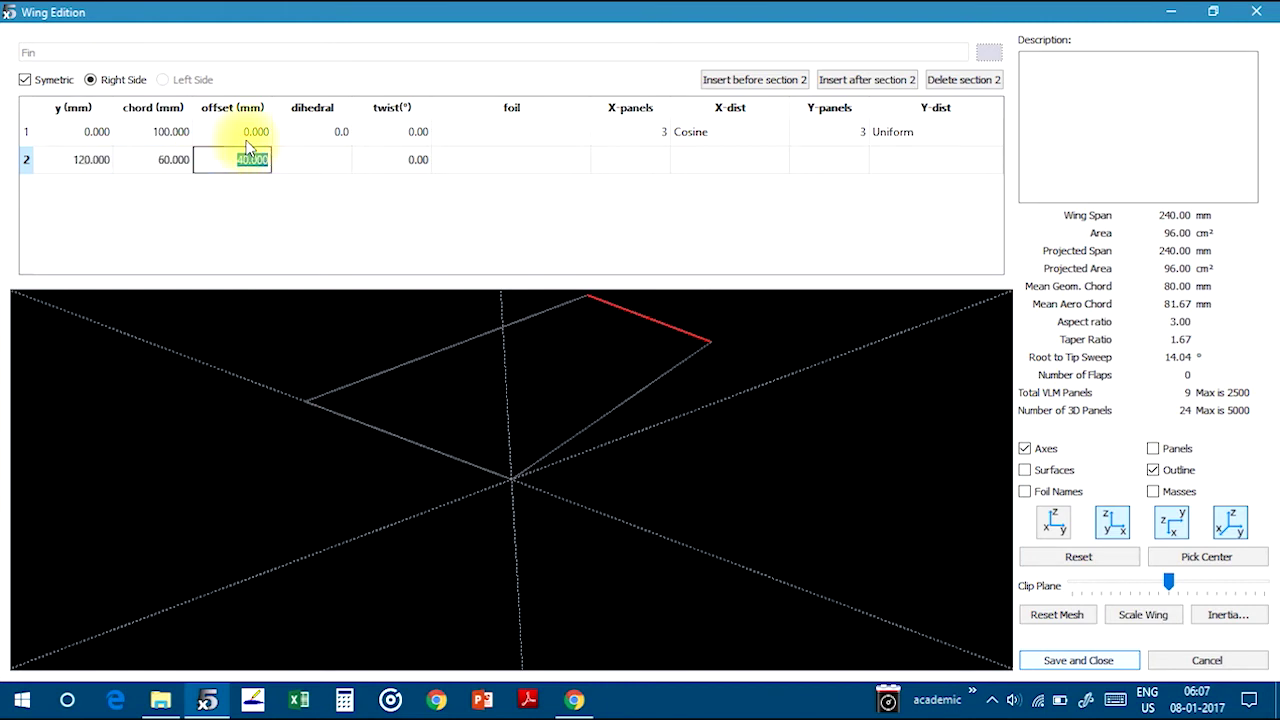
click(250, 132)
click(166, 133)
click(100, 131)
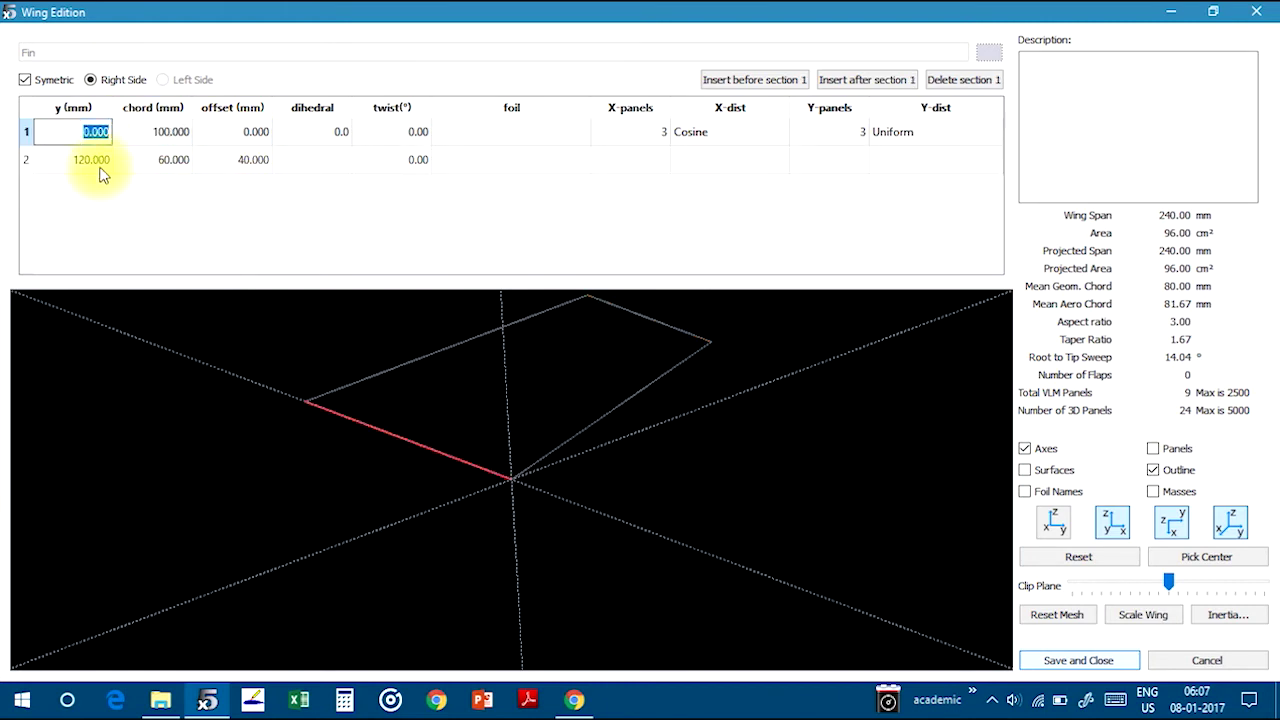
click(99, 166)
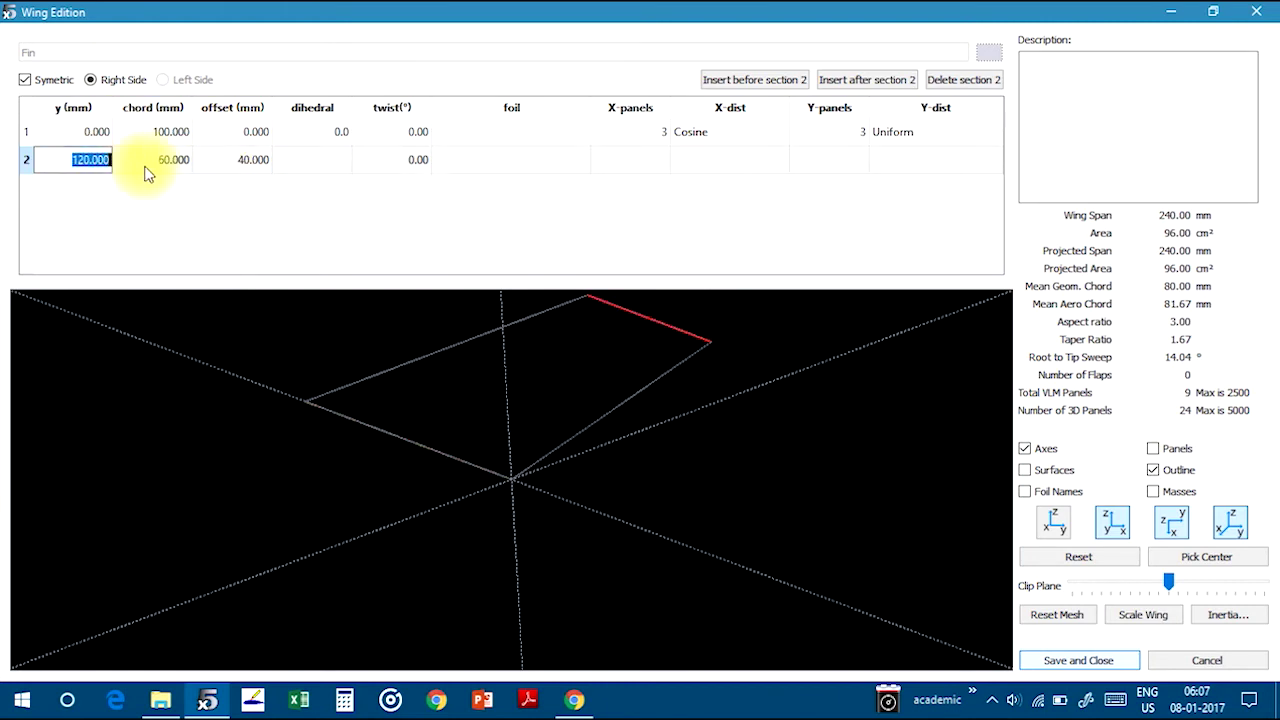
click(245, 165)
click(165, 168)
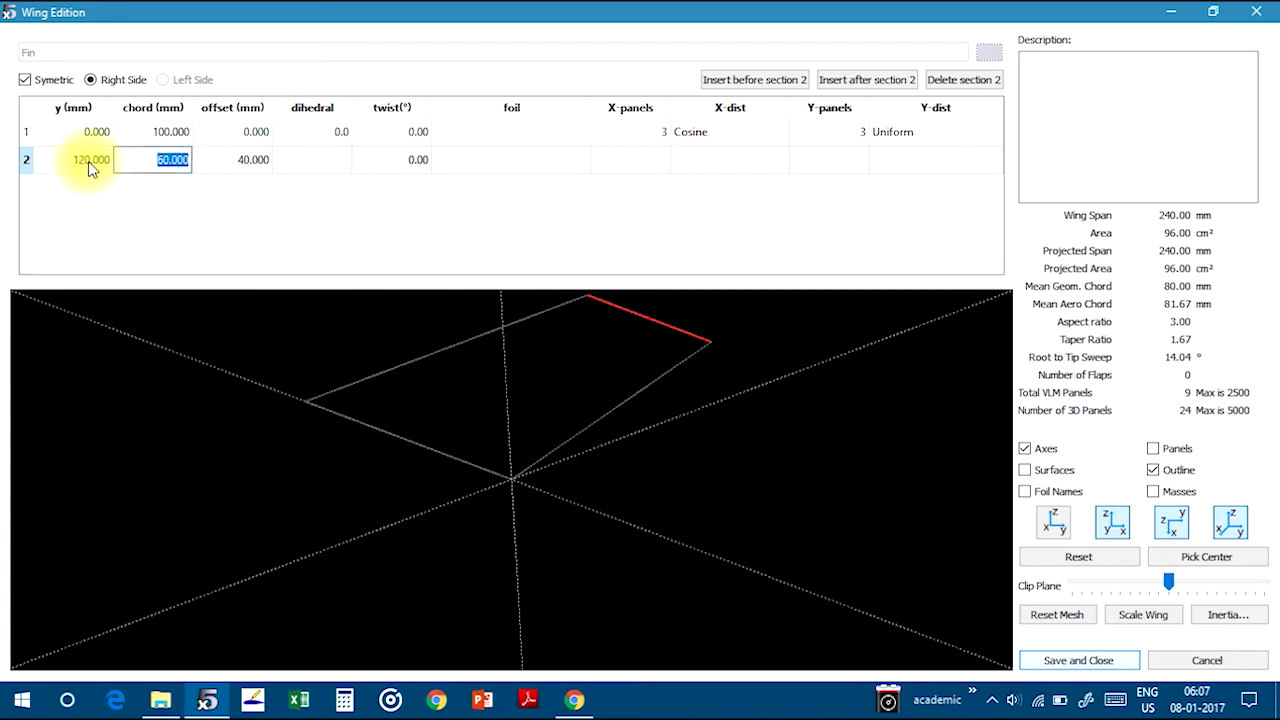
click(94, 163)
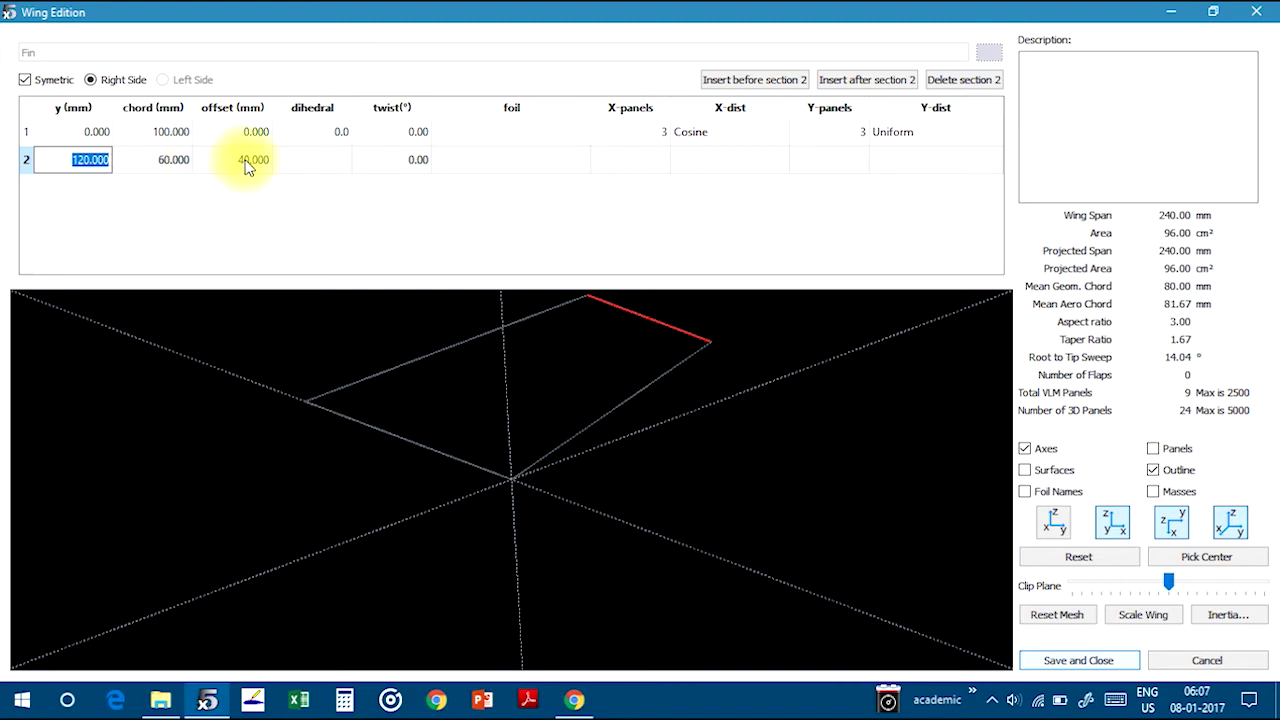
drag(623, 323, 514, 331)
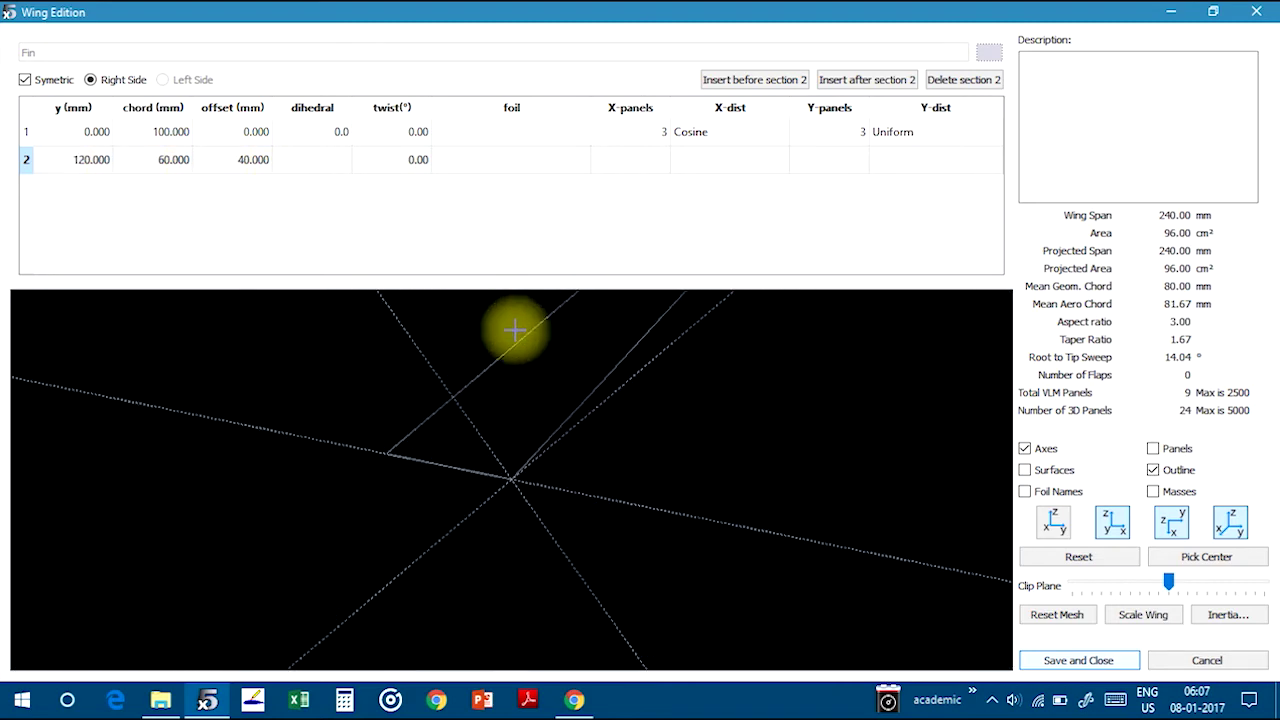
drag(600, 403, 600, 394)
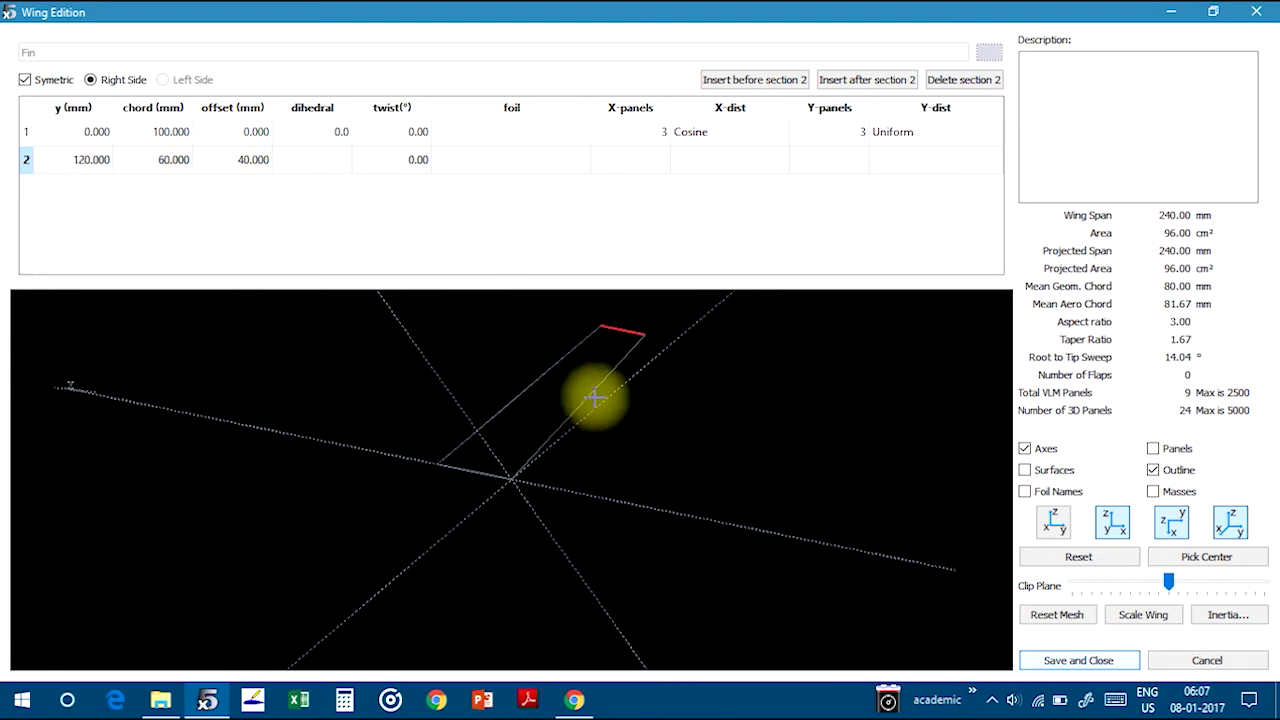
Assign the BOEING 737 MIDSPAN AIRFOIL foil to both fin sections and save the fin
click(486, 128)
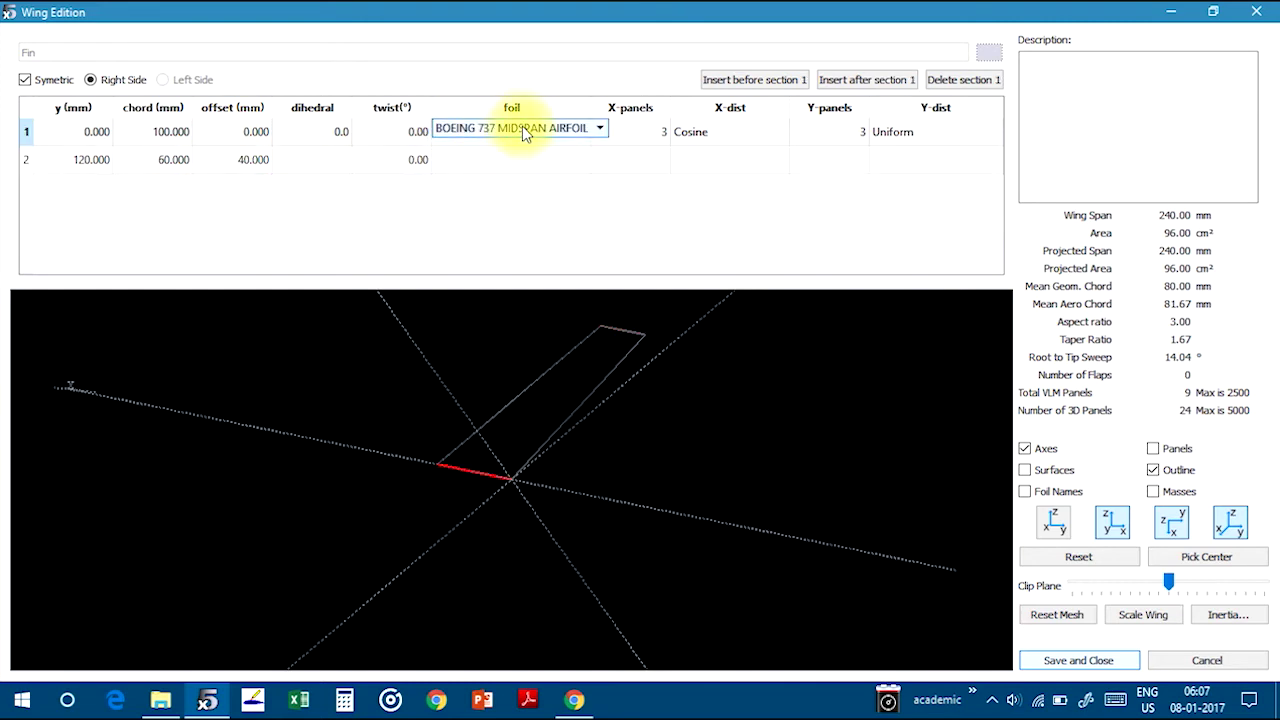
click(523, 144)
click(503, 160)
click(503, 160)
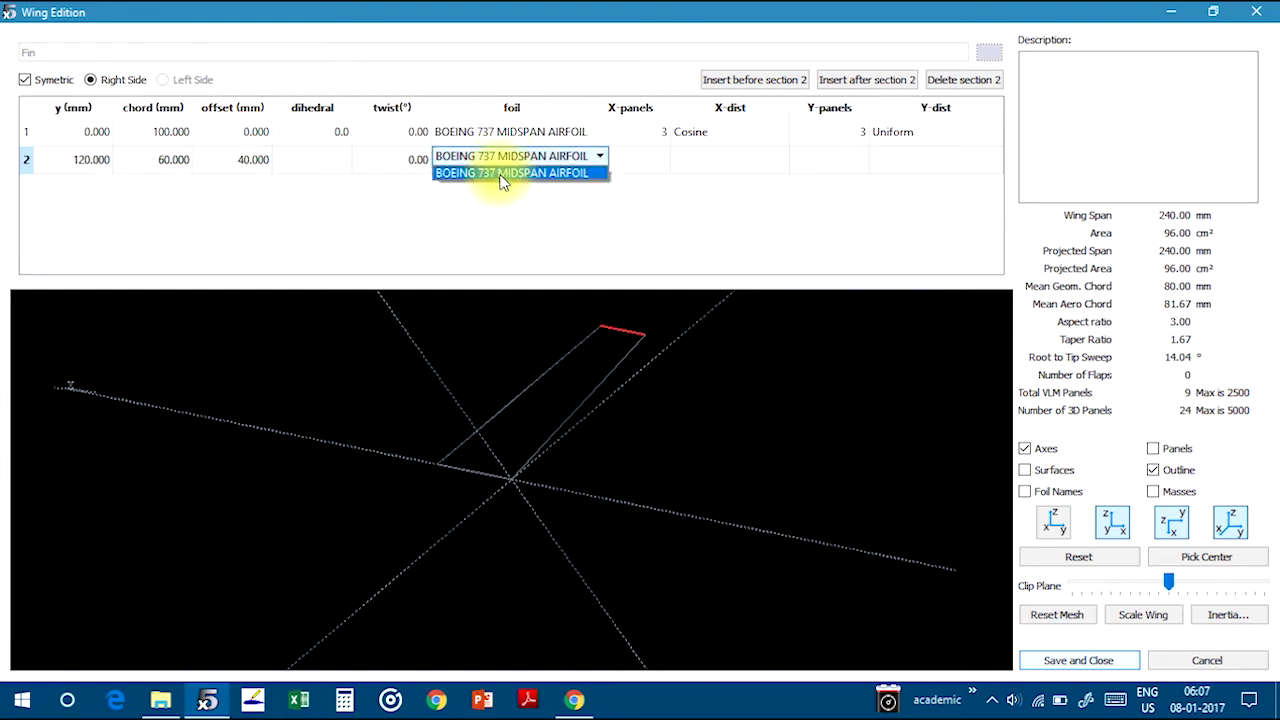
click(506, 182)
drag(612, 358, 530, 466)
click(1078, 660)
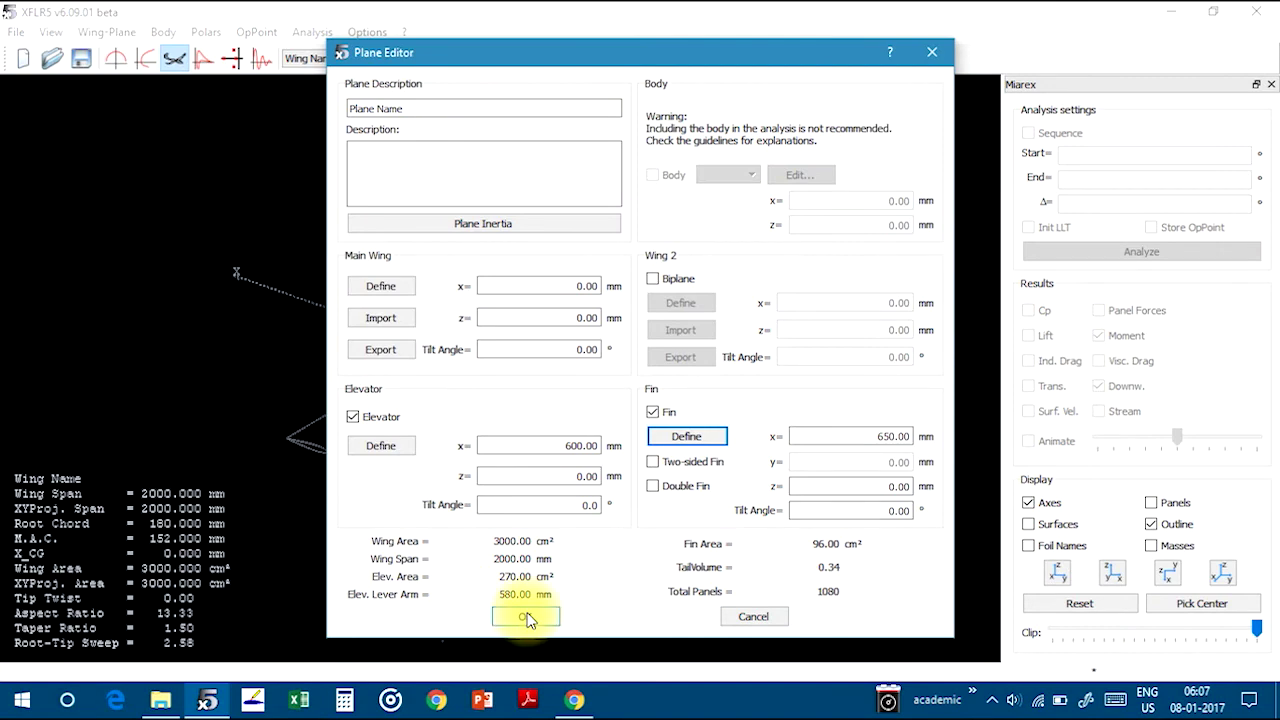
drag(534, 55, 500, 46)
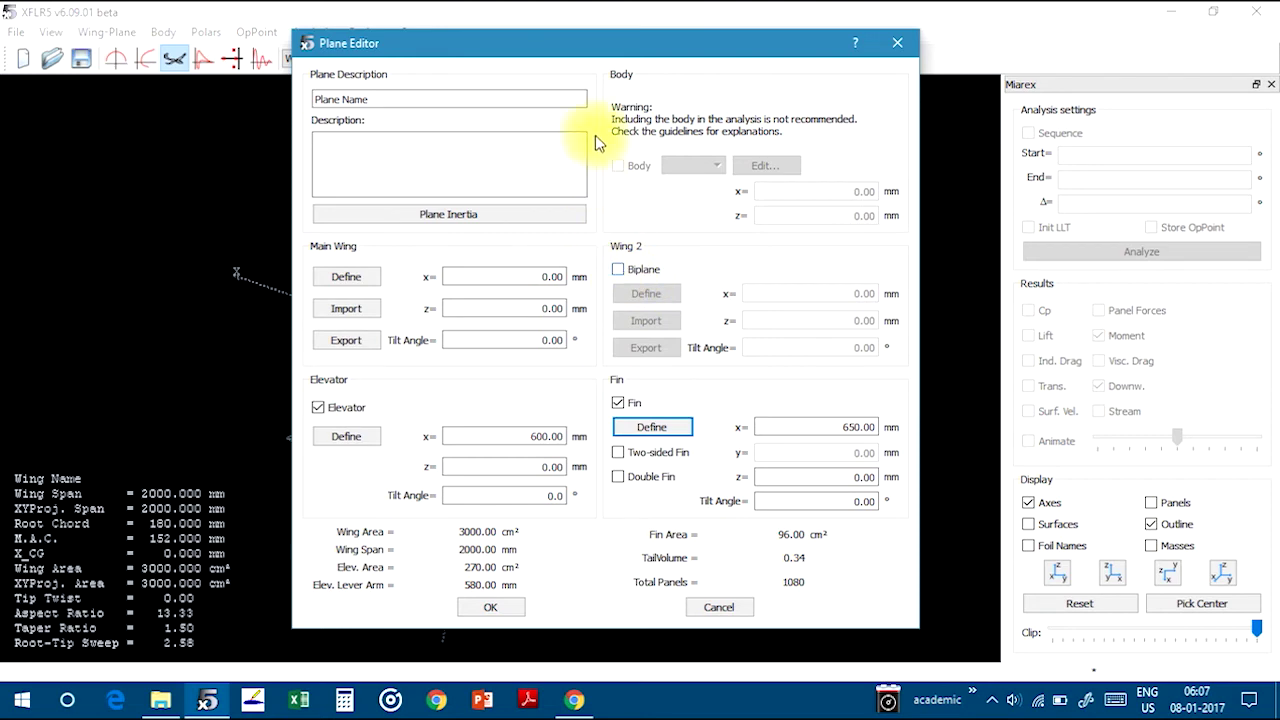
Confirm the new plane definition and view the main wing, elevator and fin outline in 3D
drag(596, 52, 554, 85)
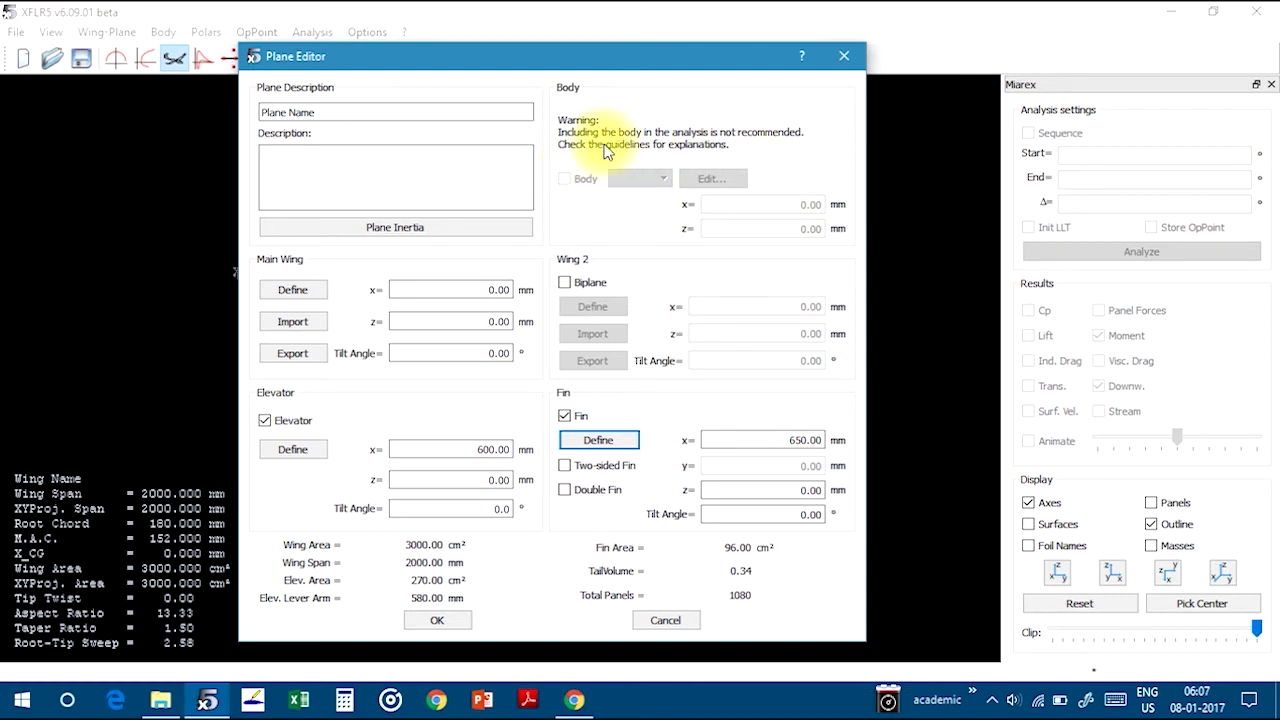
click(449, 620)
drag(503, 466, 509, 400)
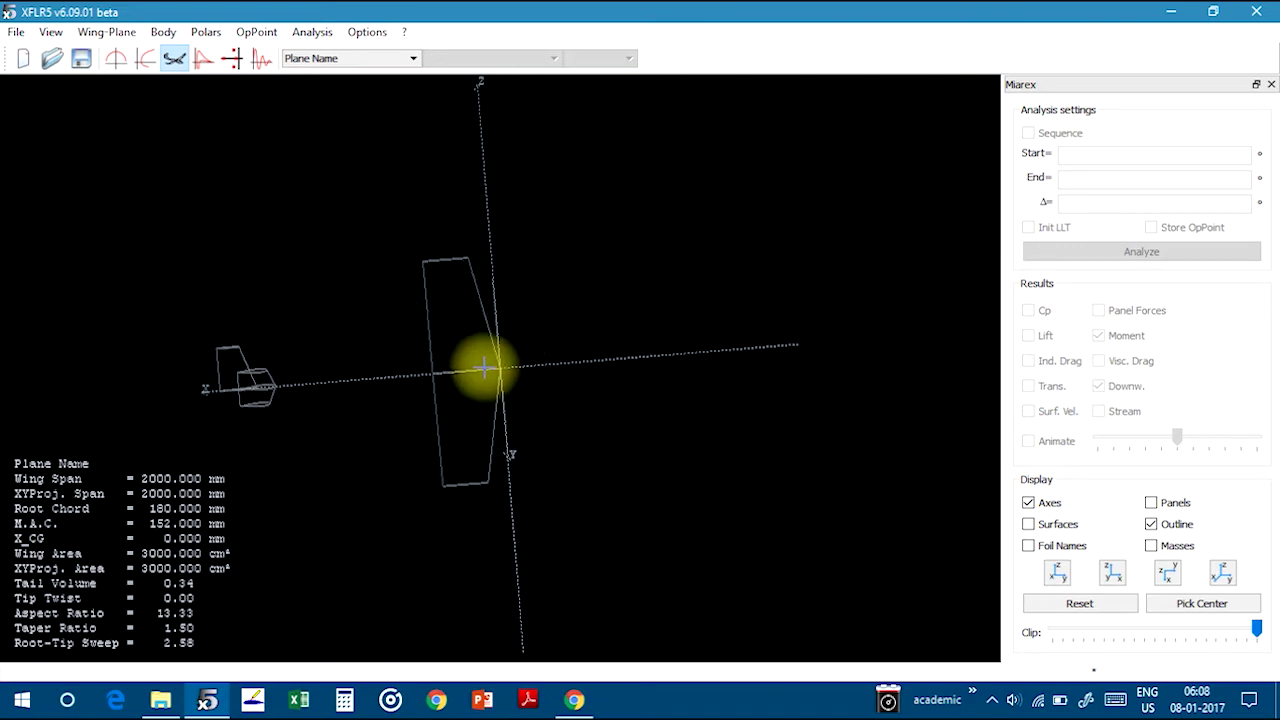
drag(290, 404, 300, 360)
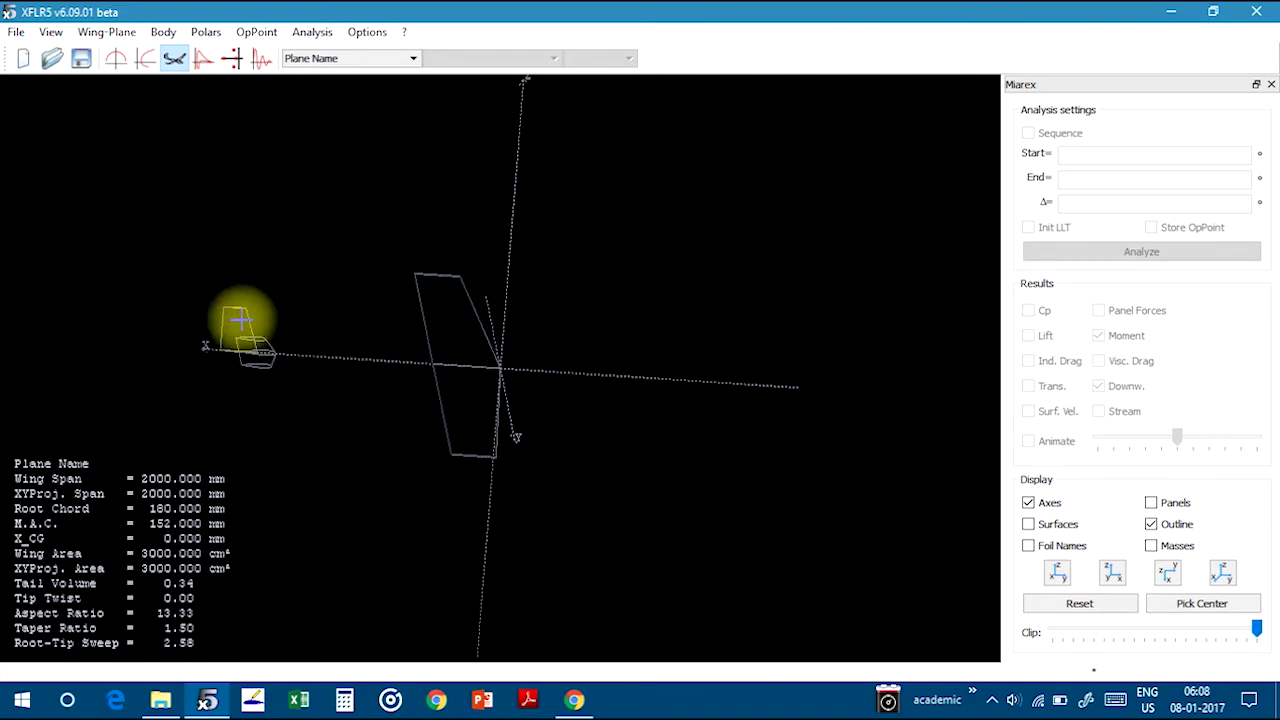
drag(318, 358, 306, 370)
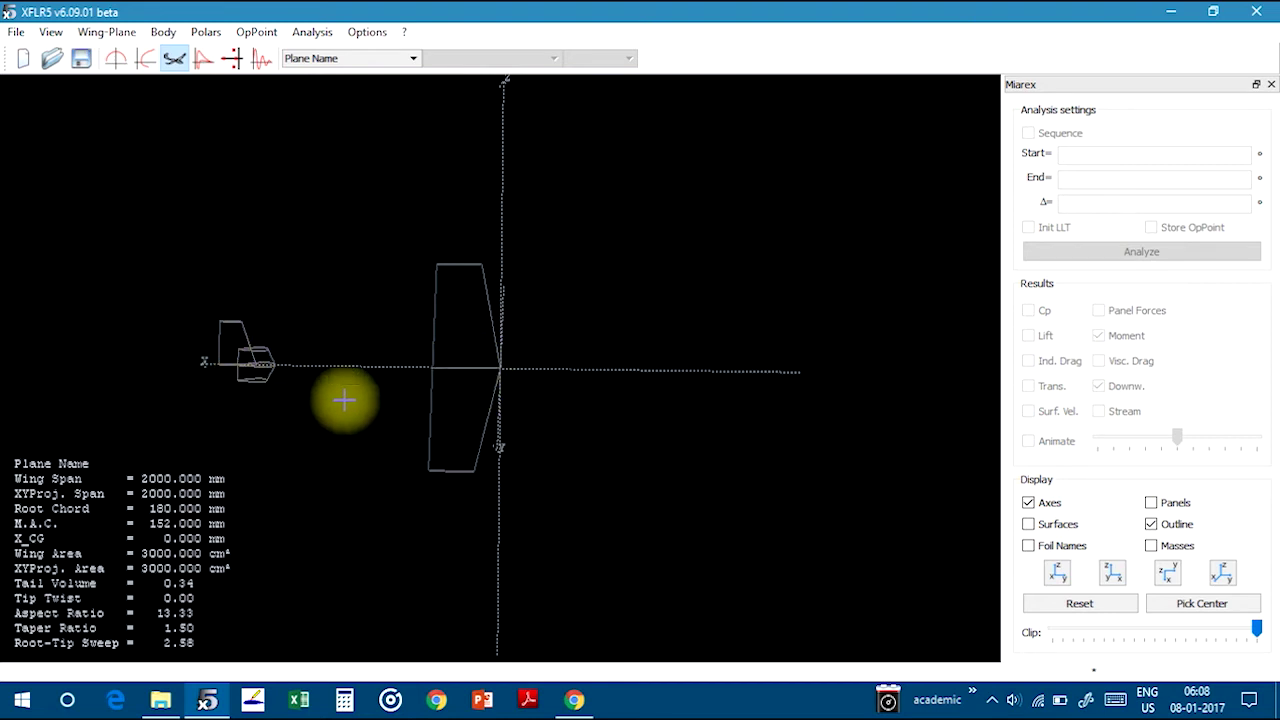
drag(467, 370, 246, 371)
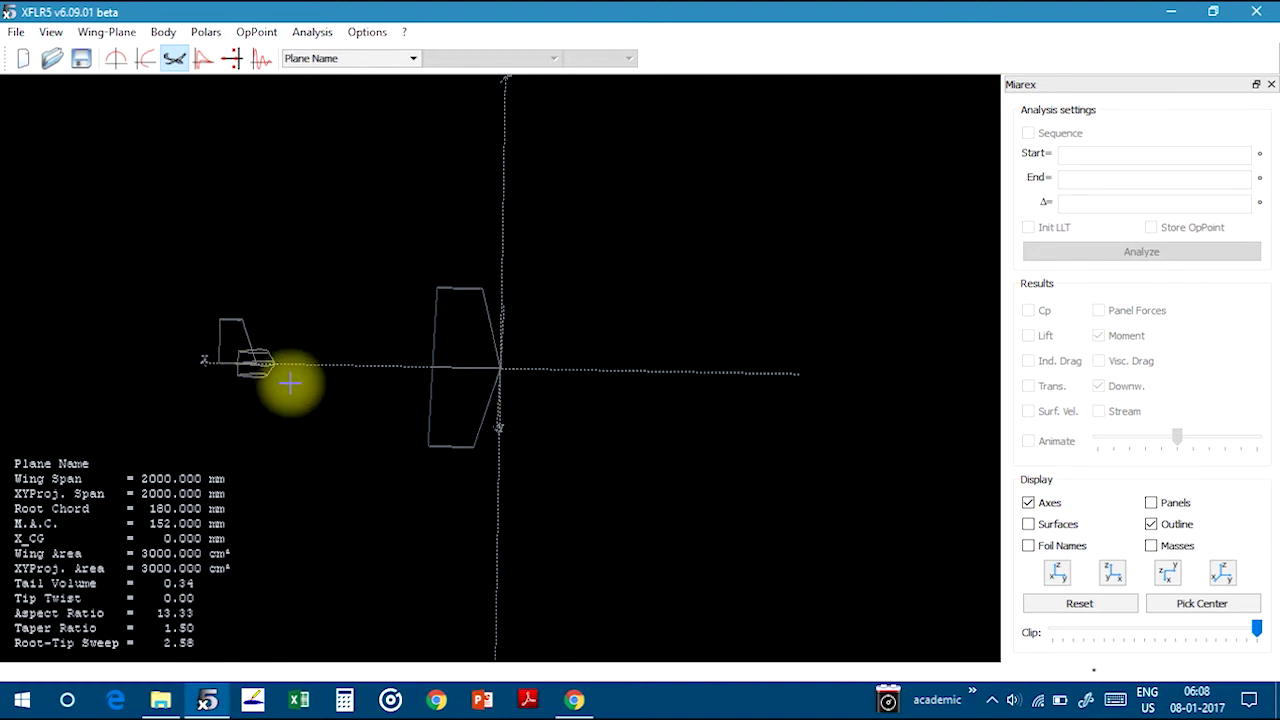
Edit the current plane so the fin's x position matches the elevator's, and save the plane
right_click(510, 230)
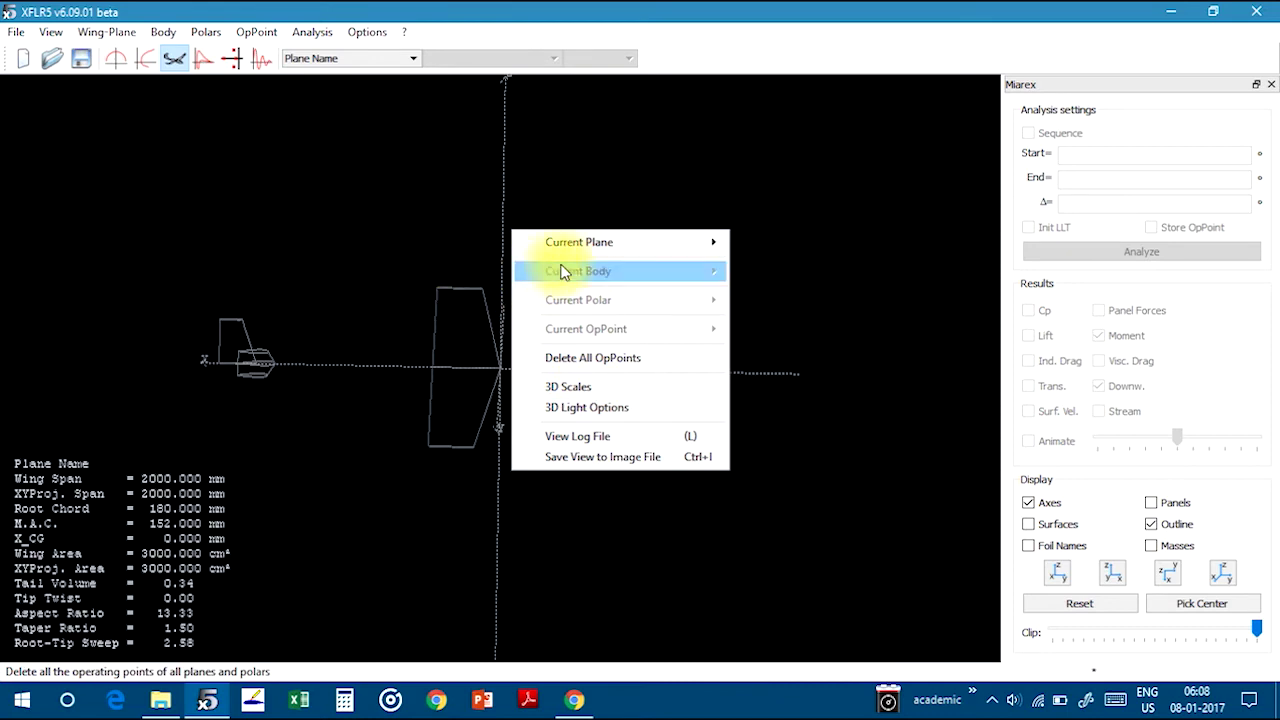
mouse_move(565, 255)
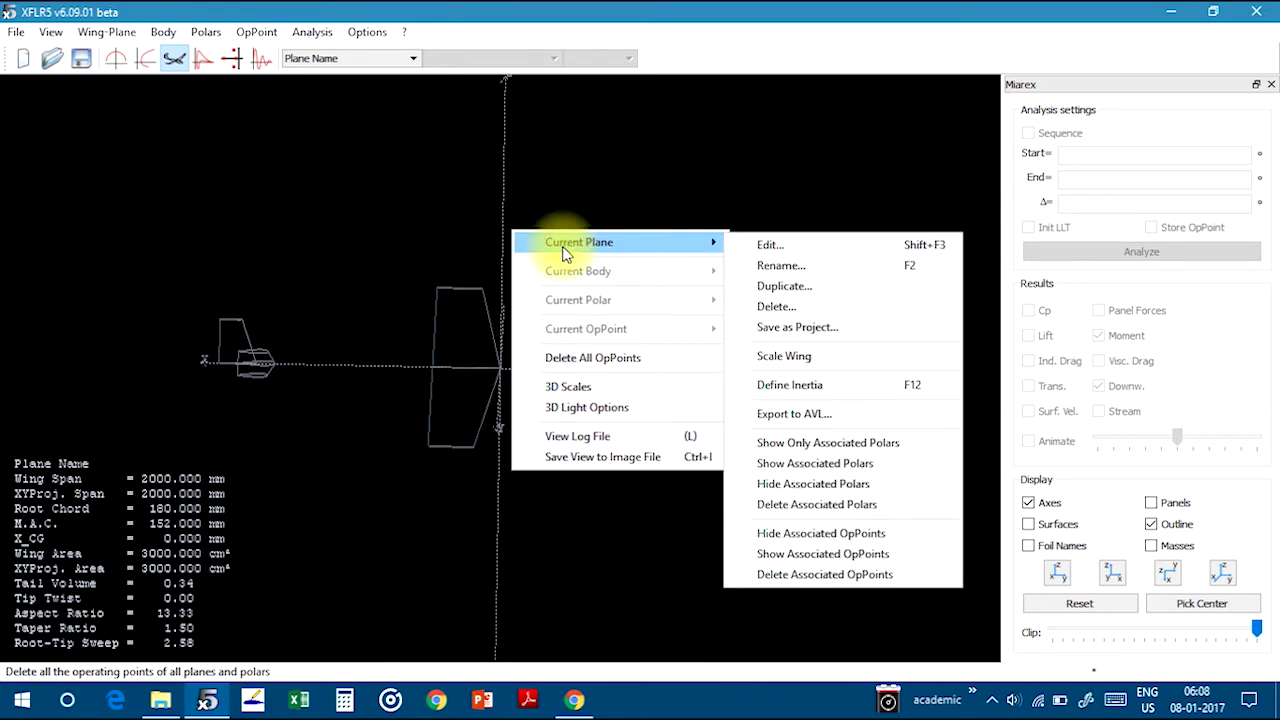
click(788, 243)
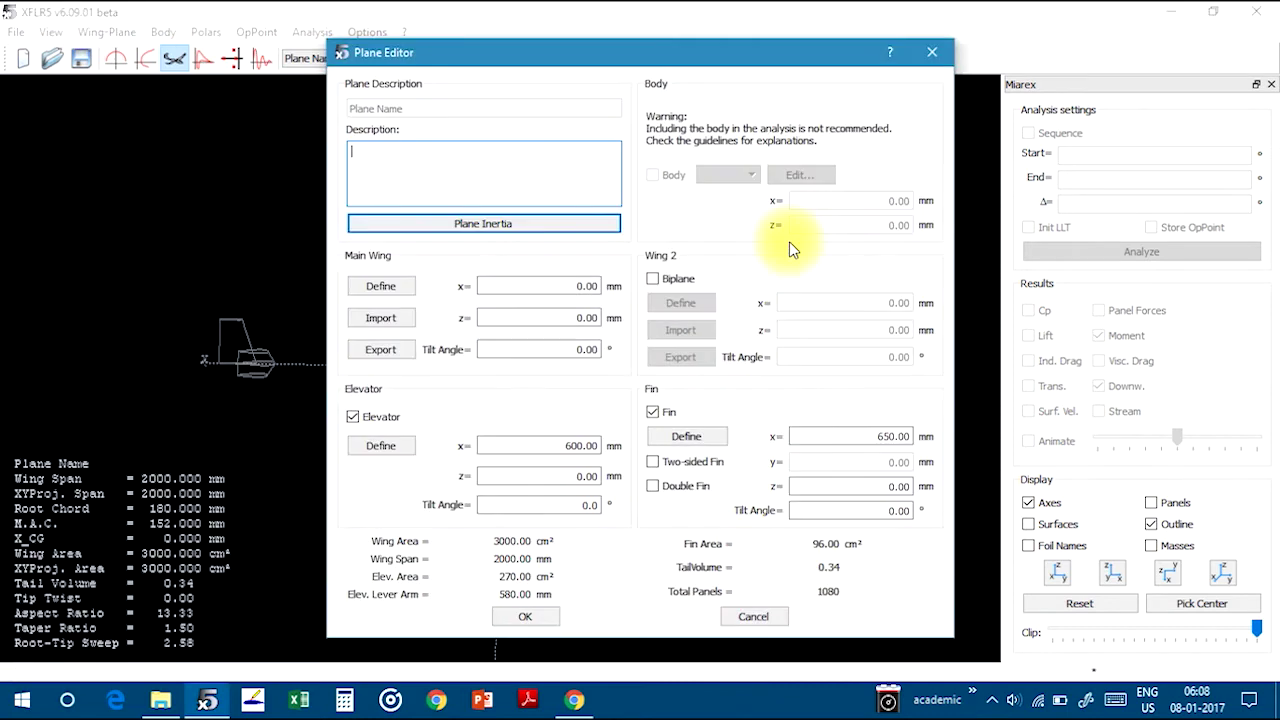
drag(580, 50, 446, 58)
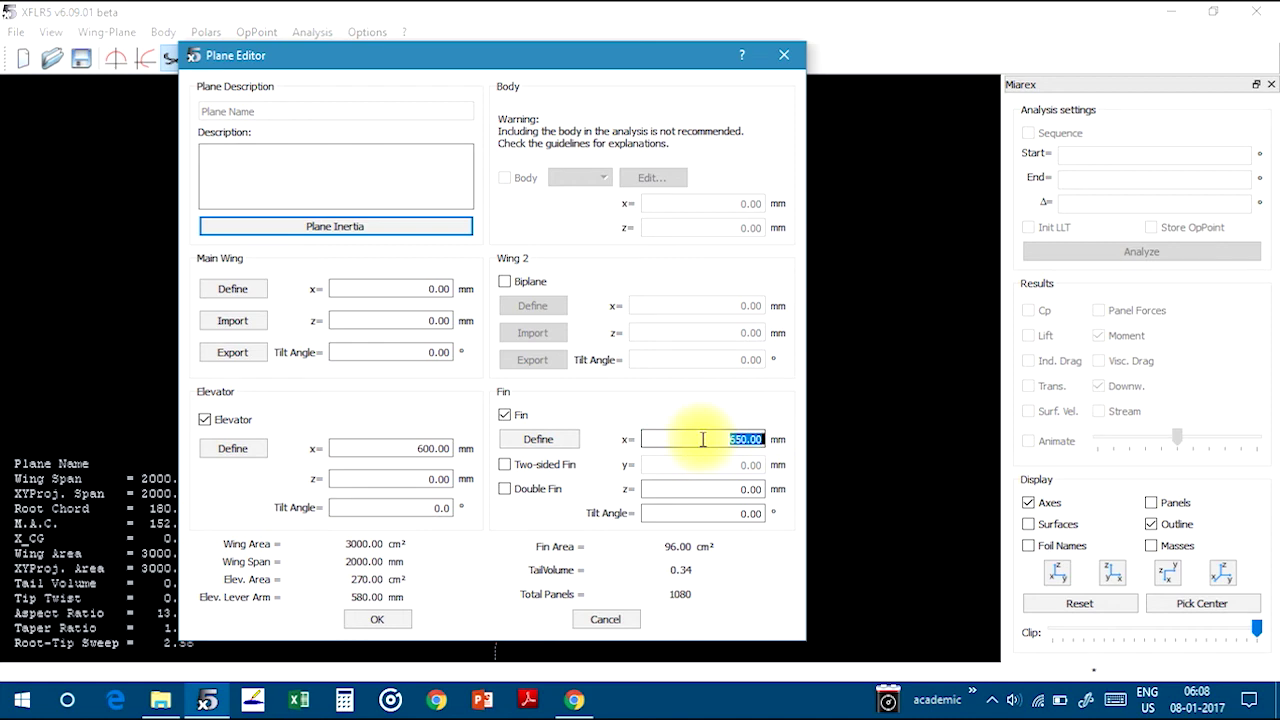
click(377, 617)
Examine the plane's outline from several angles, checking the fin's alignment with the elevator and the listed wing geometry data
drag(303, 466, 212, 312)
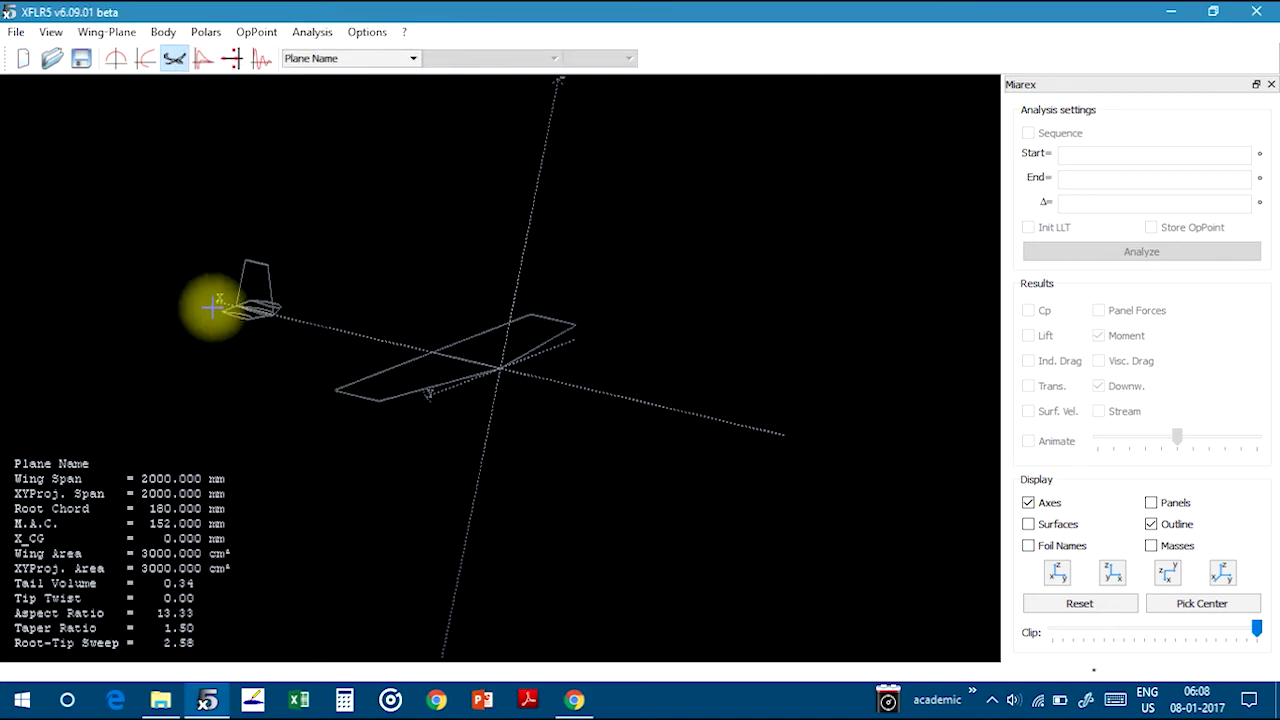
drag(303, 297, 177, 349)
mouse_move(237, 383)
mouse_down()
mouse_move(258, 388)
mouse_move(229, 360)
mouse_up()
drag(337, 386, 312, 349)
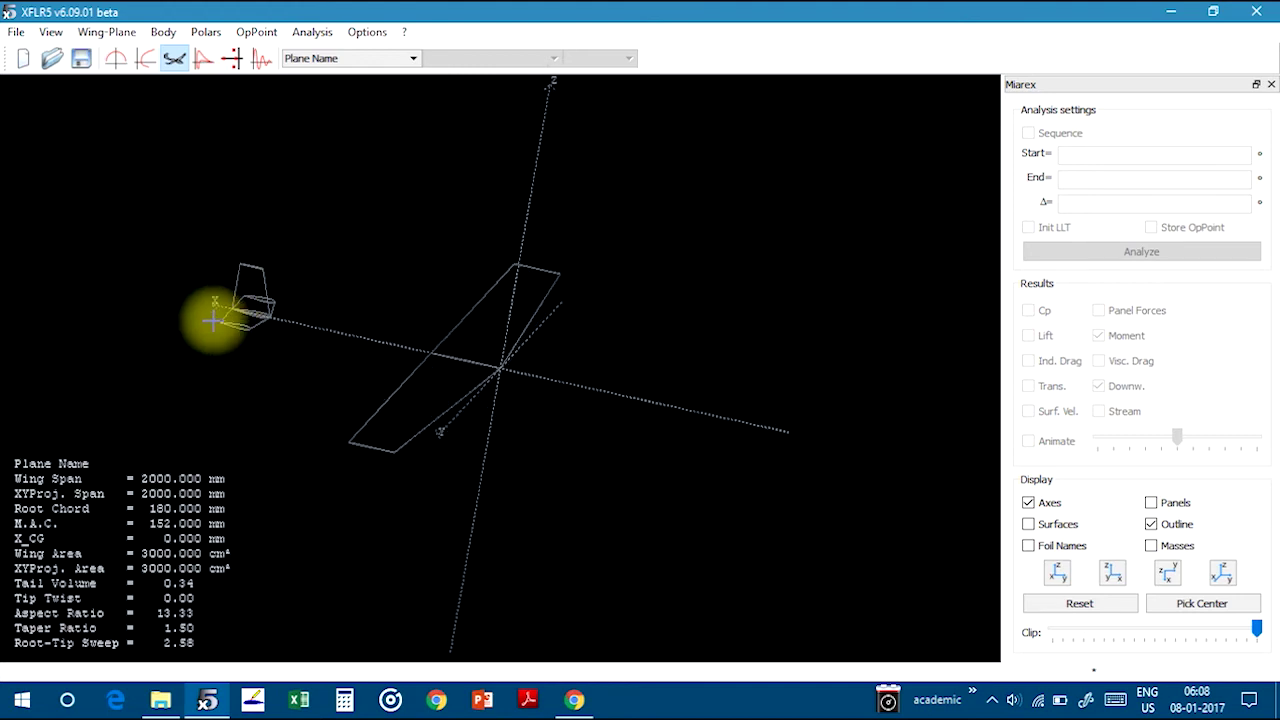
drag(214, 320, 294, 469)
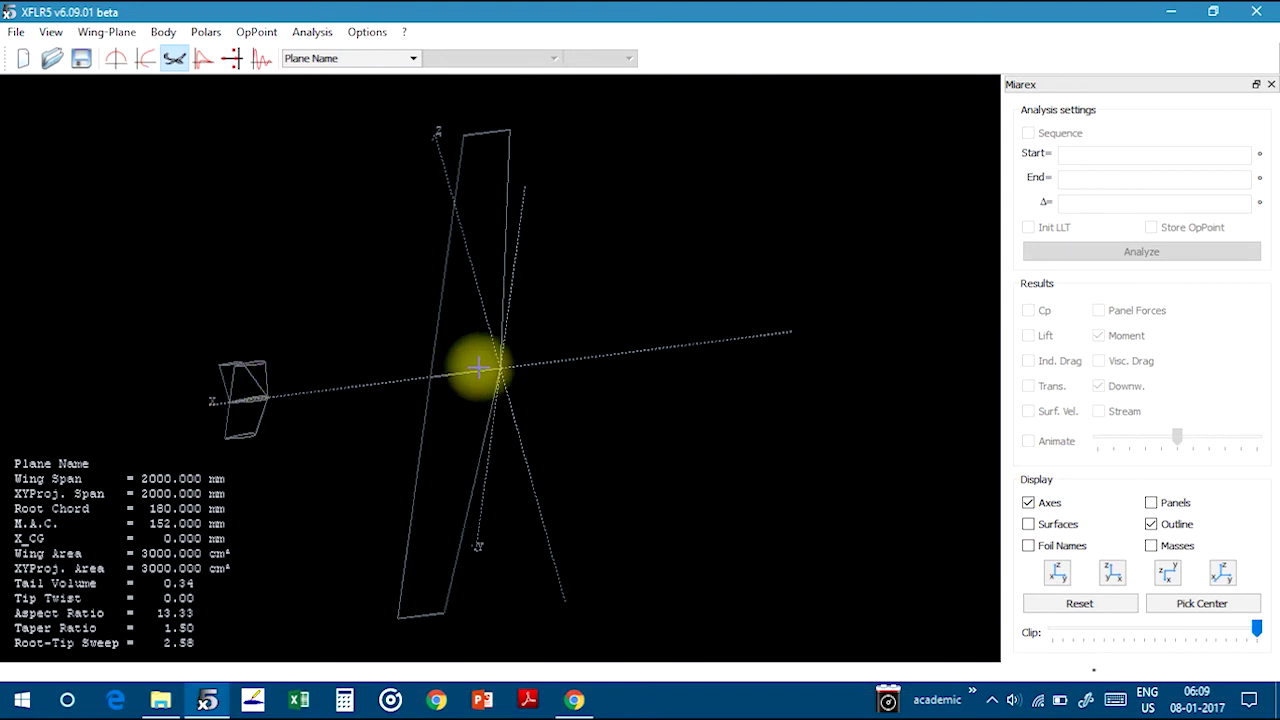
drag(543, 471, 37, 423)
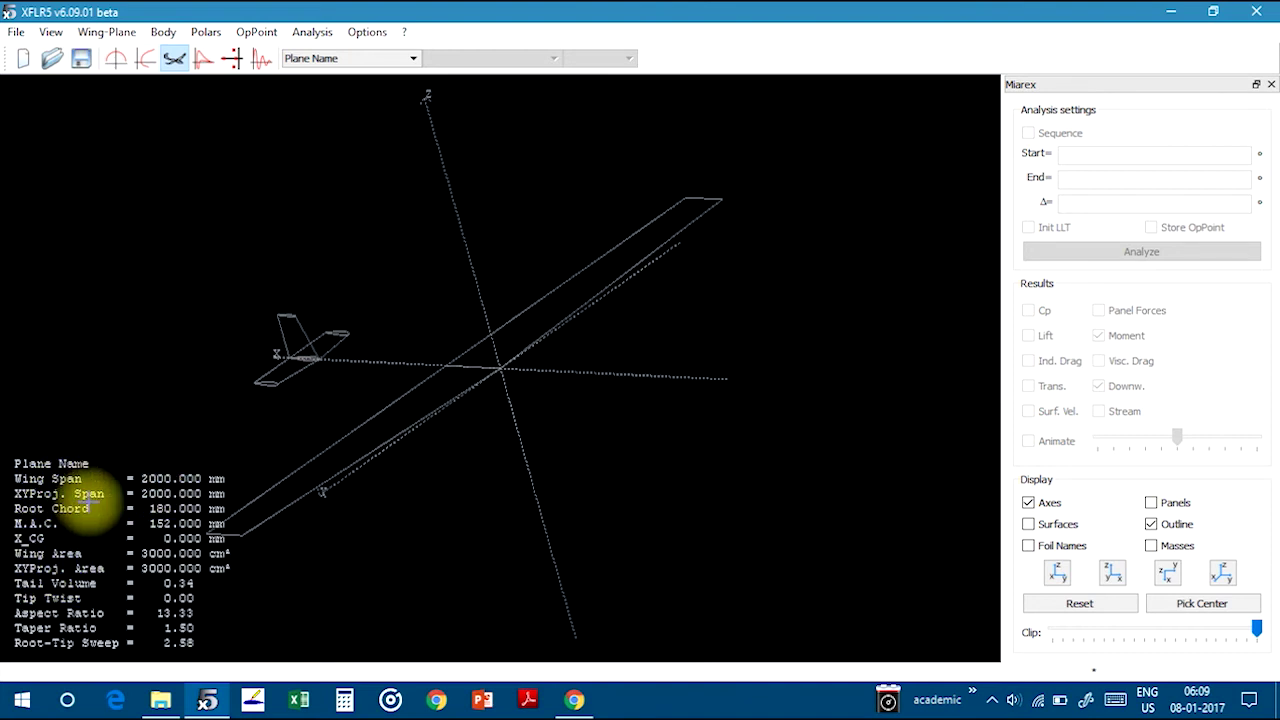
drag(434, 481, 320, 480)
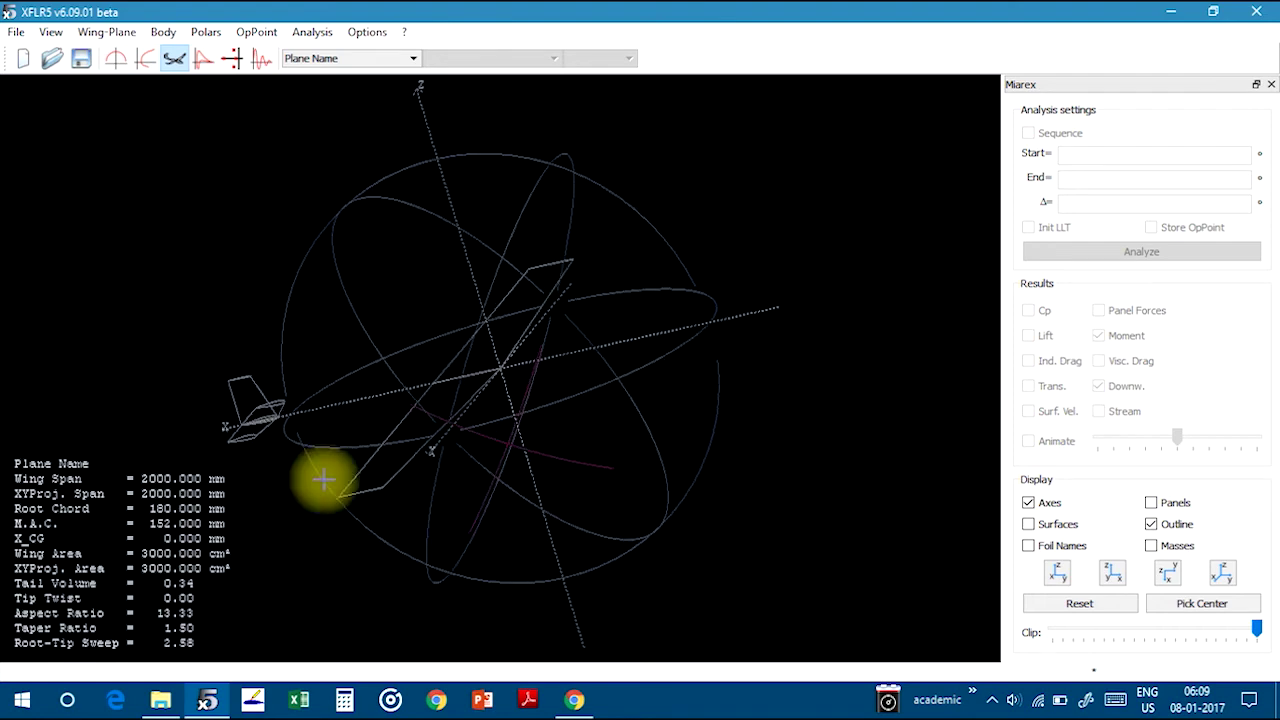
drag(449, 366, 391, 405)
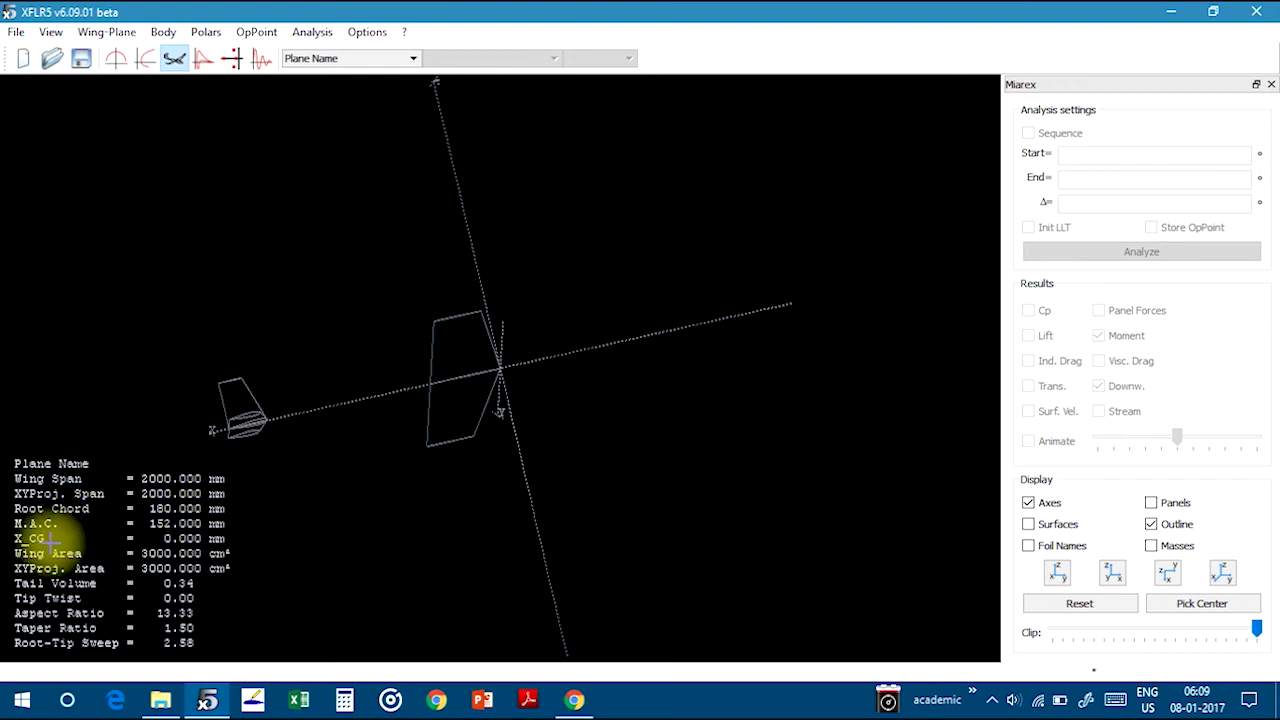
drag(71, 529, 129, 543)
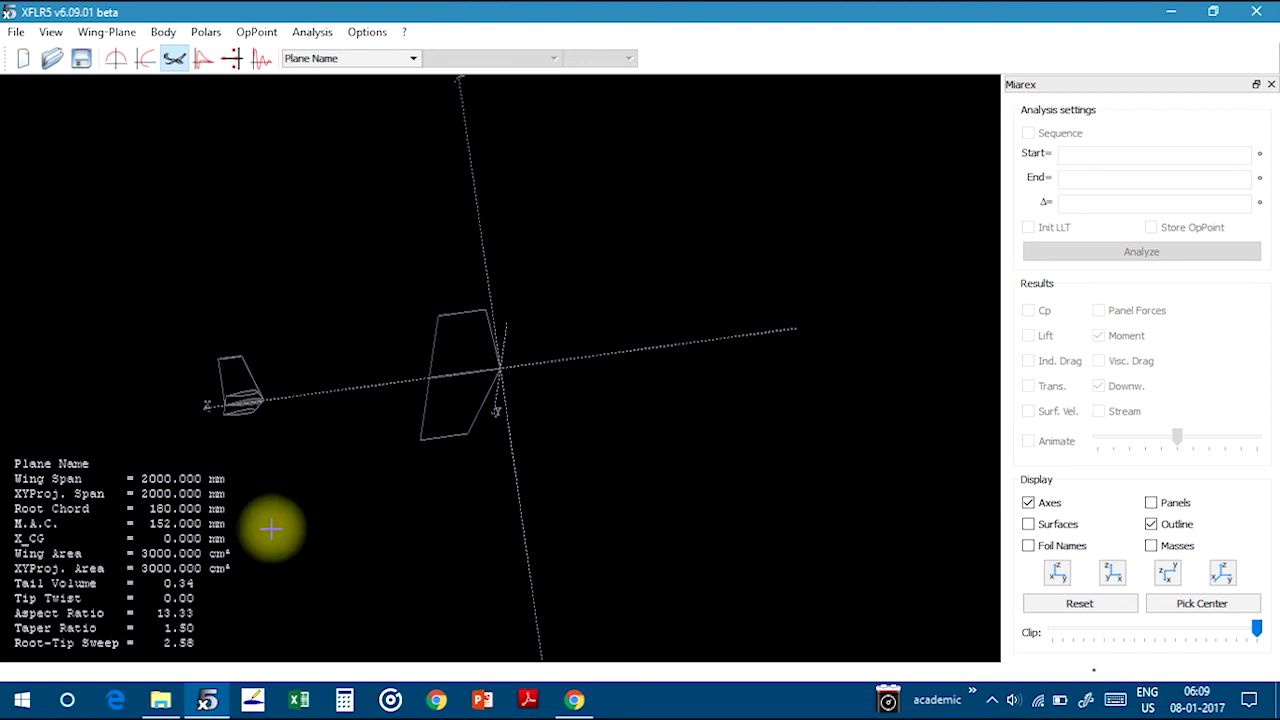
drag(494, 442, 480, 374)
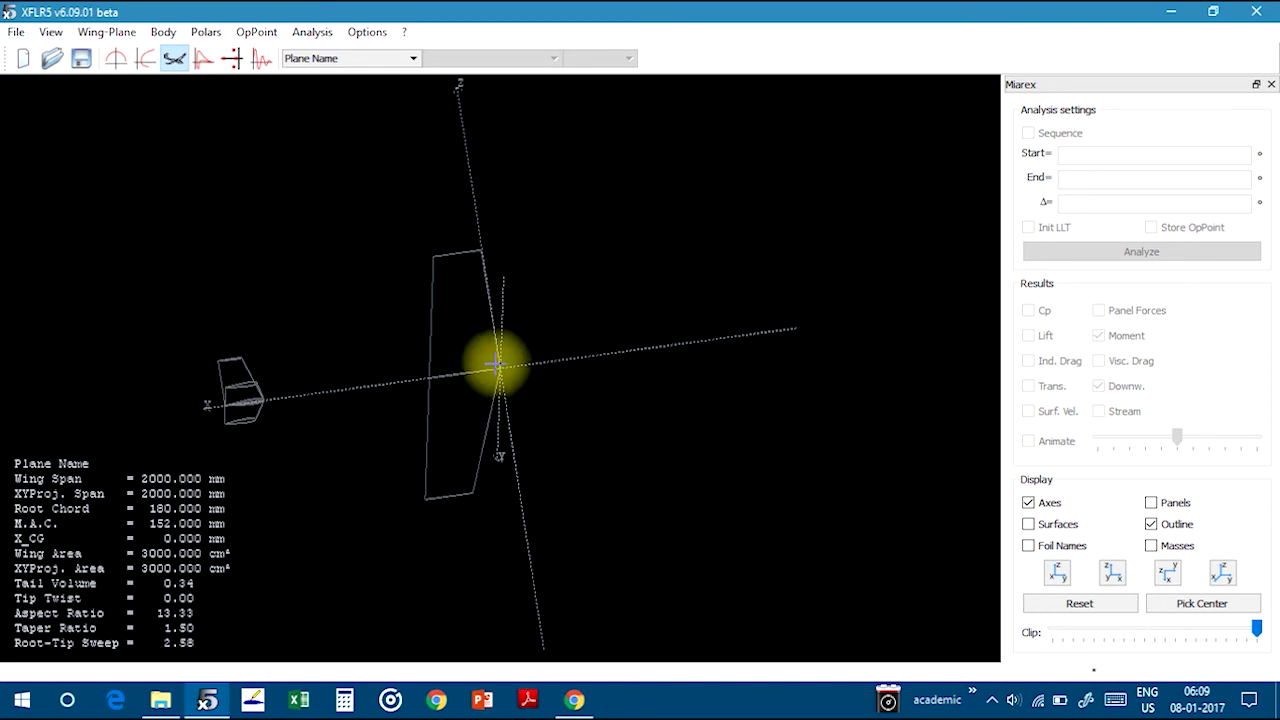
drag(499, 369, 463, 366)
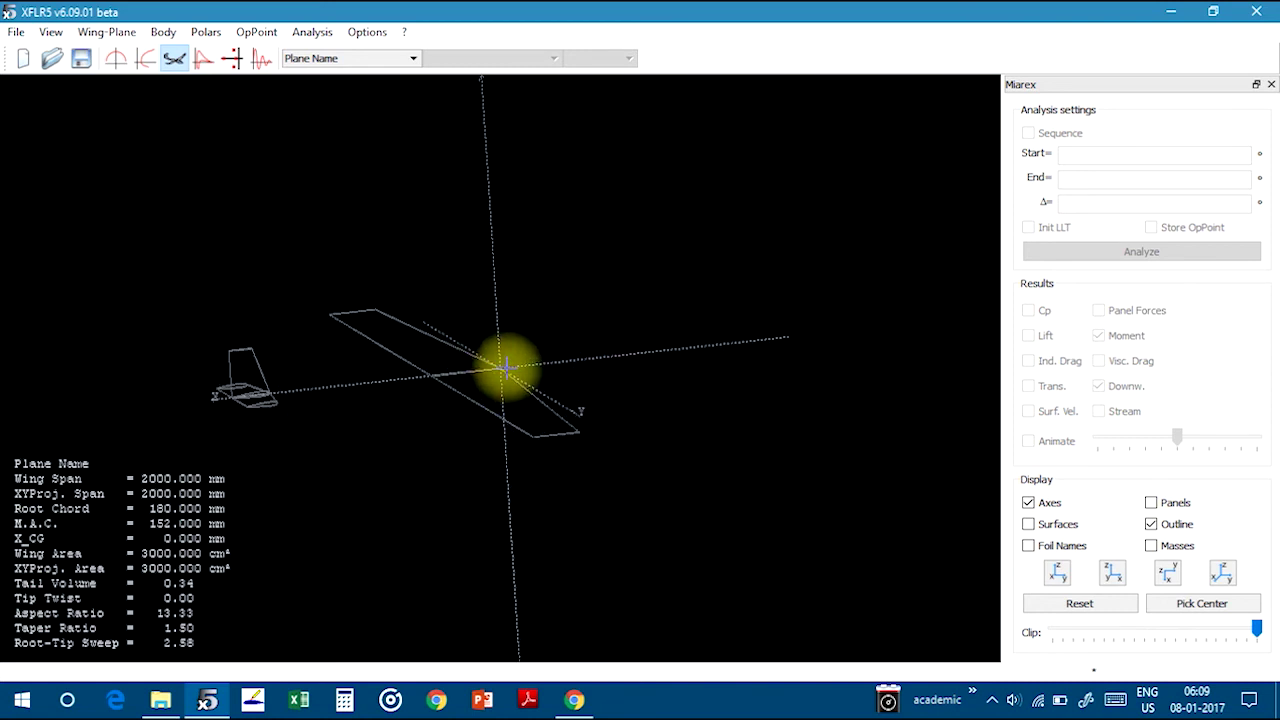
drag(537, 380, 486, 391)
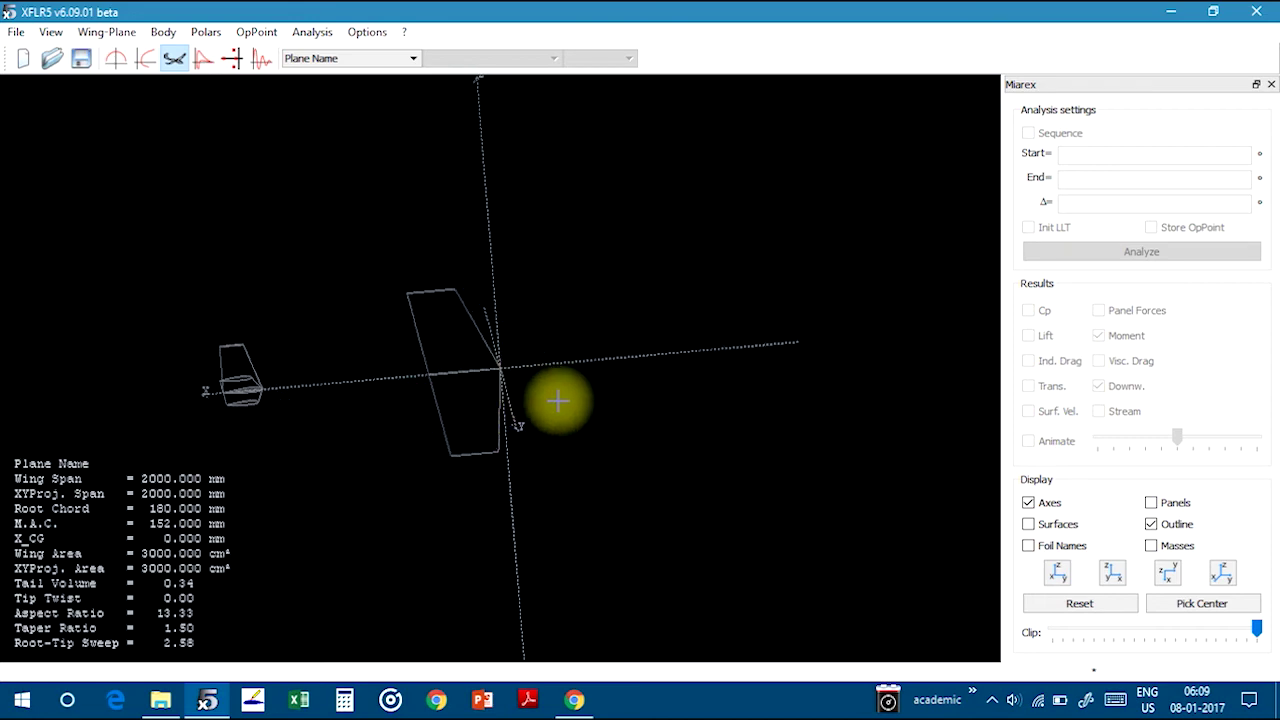
drag(479, 421, 452, 368)
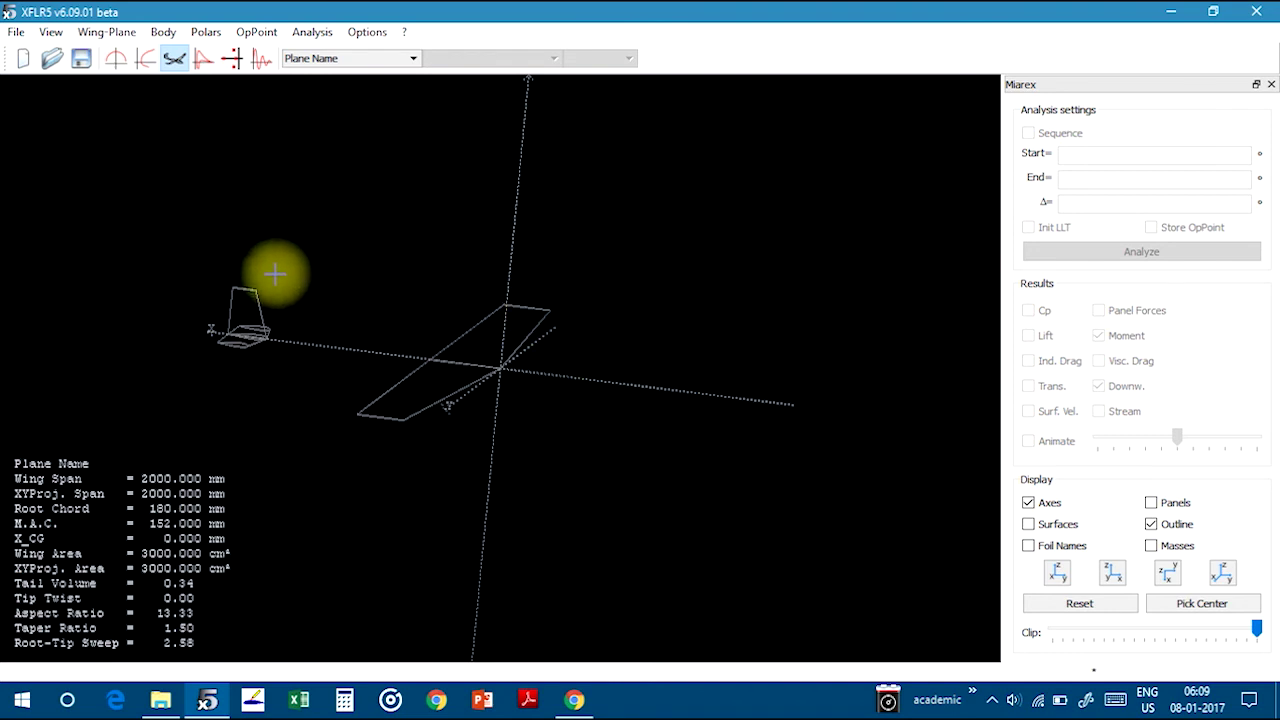
drag(375, 337, 503, 349)
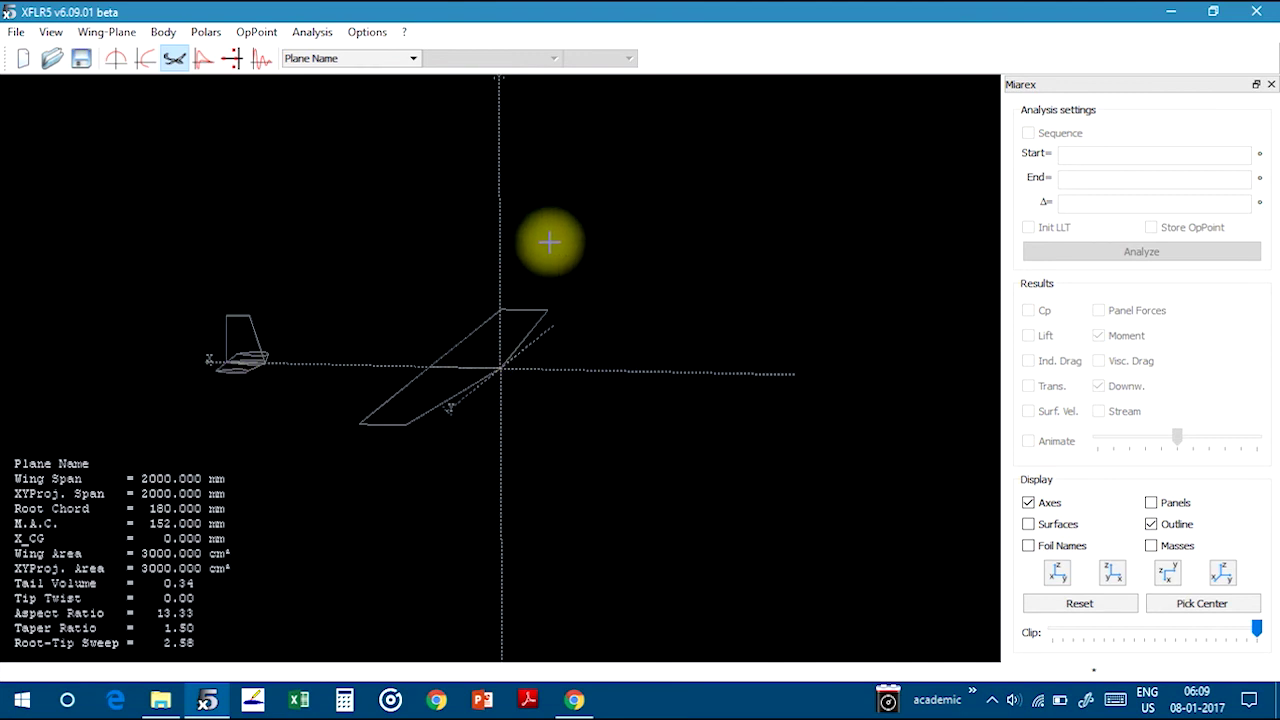
drag(338, 243, 520, 306)
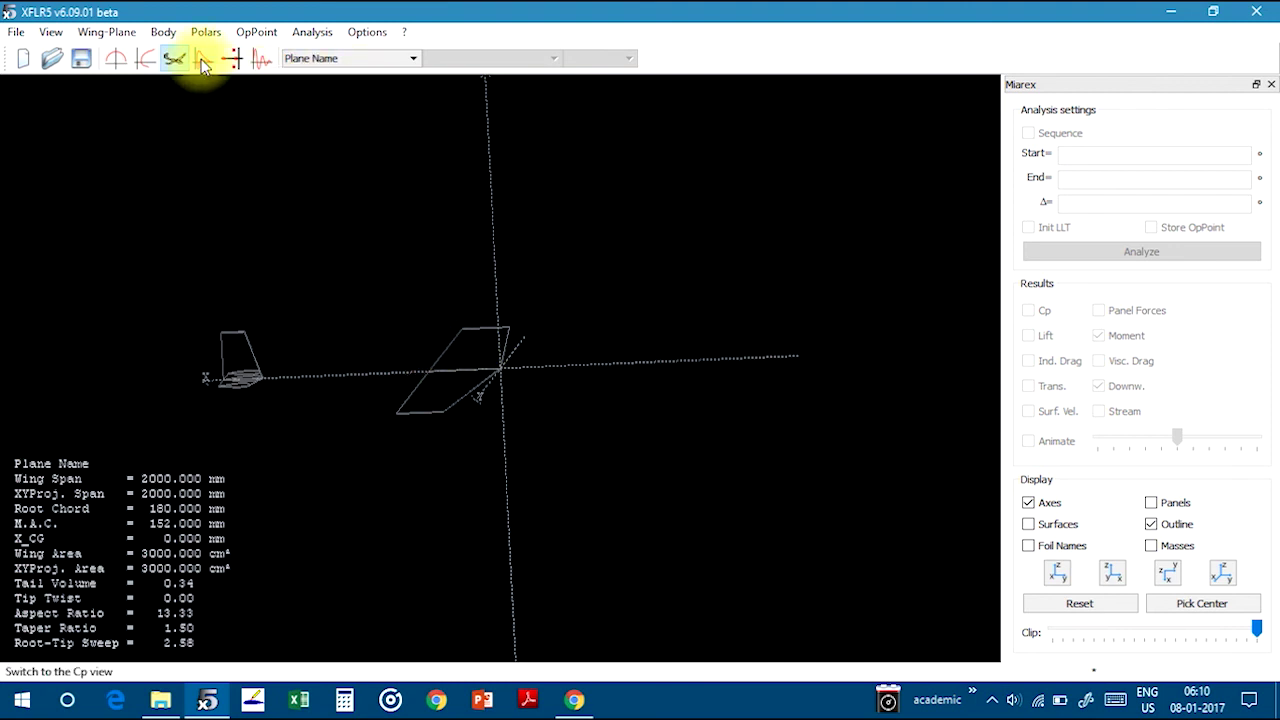
drag(429, 297, 470, 297)
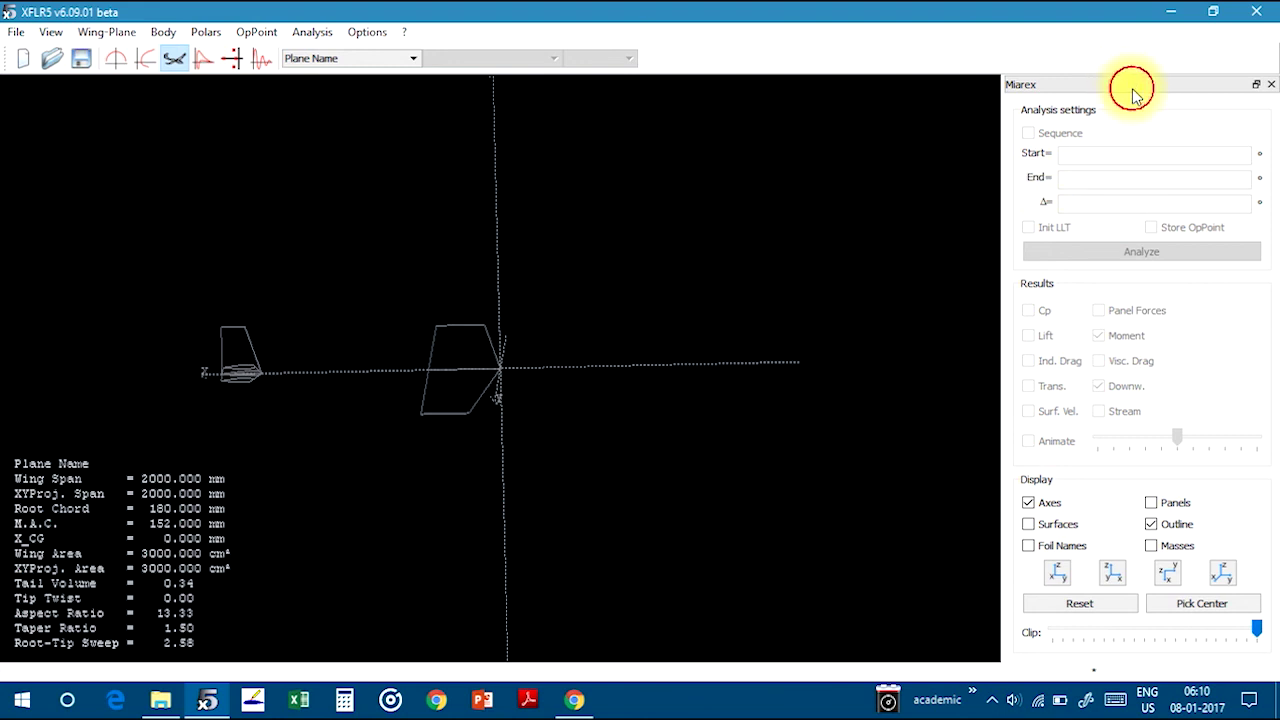
drag(1133, 95, 1200, 100)
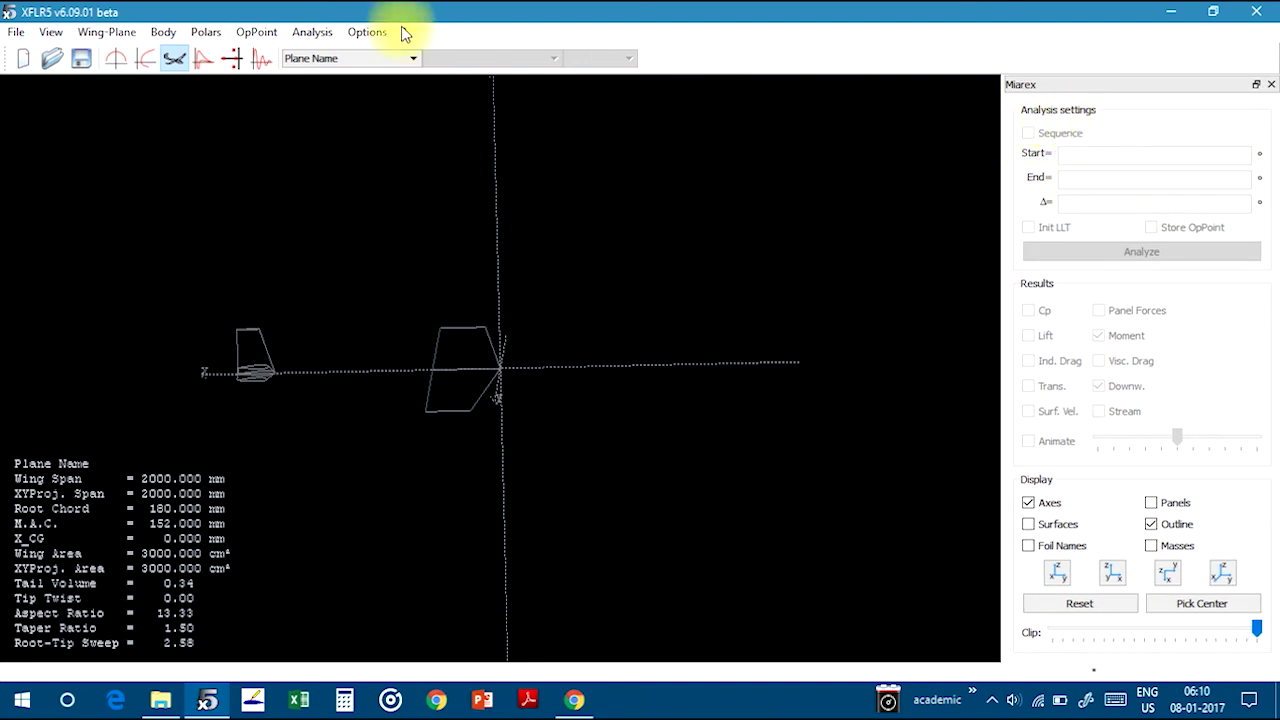
drag(1103, 89, 1130, 94)
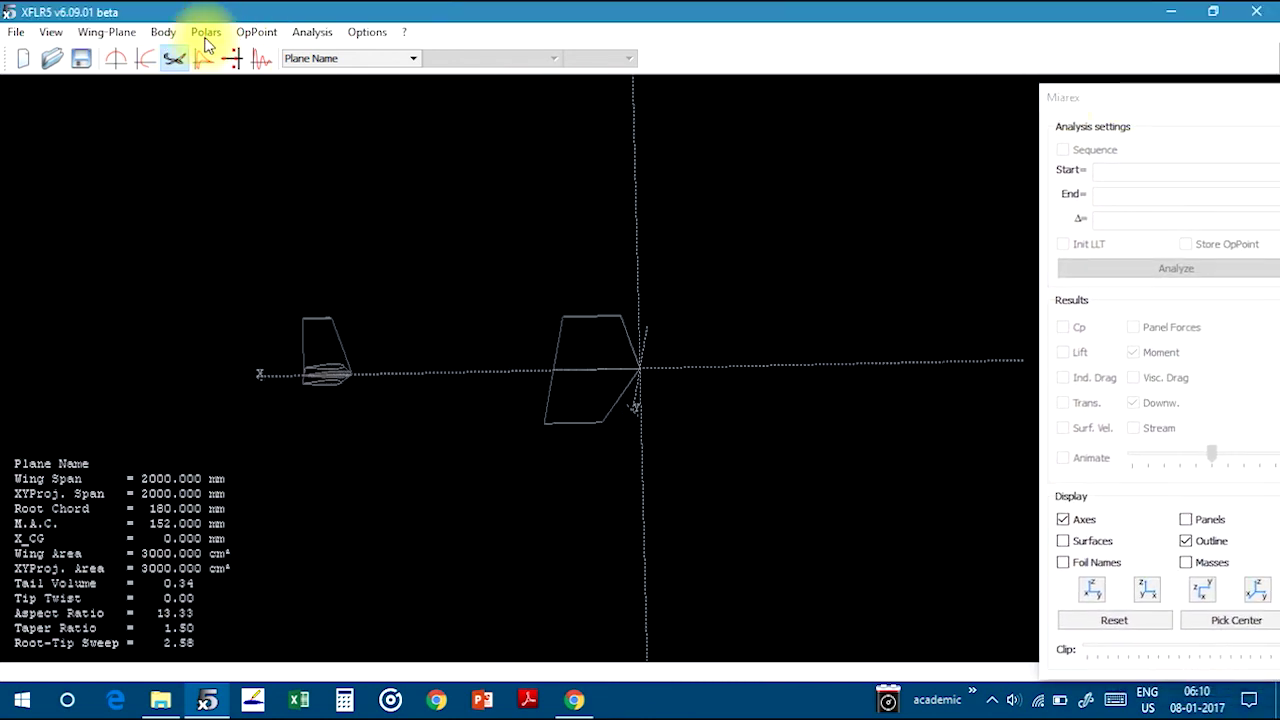
click(301, 40)
mouse_move(209, 39)
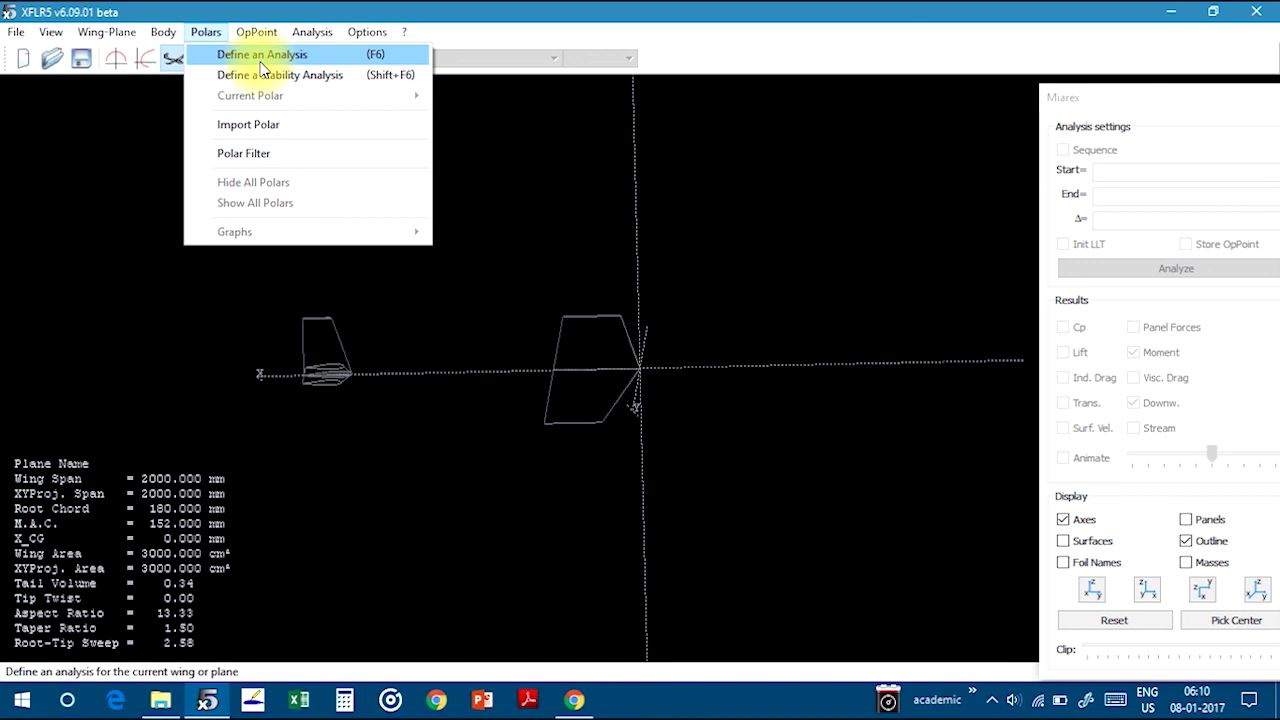
click(1214, 95)
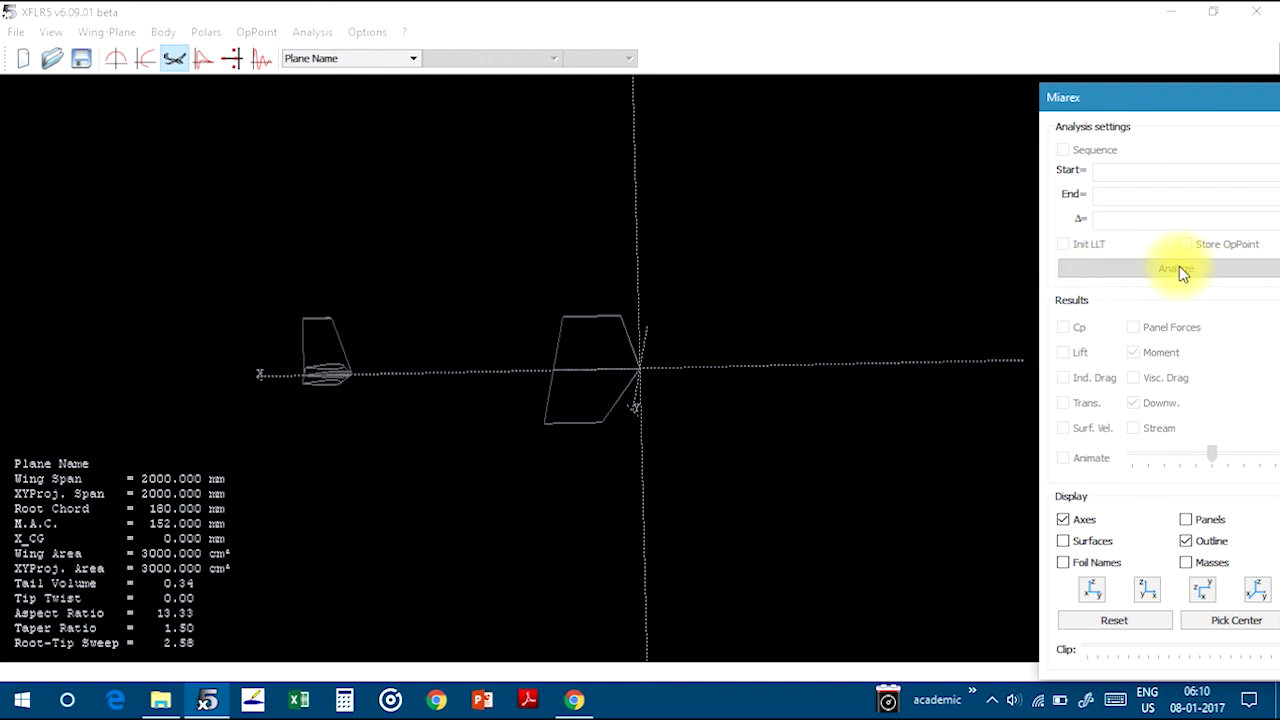
drag(1141, 100, 1221, 104)
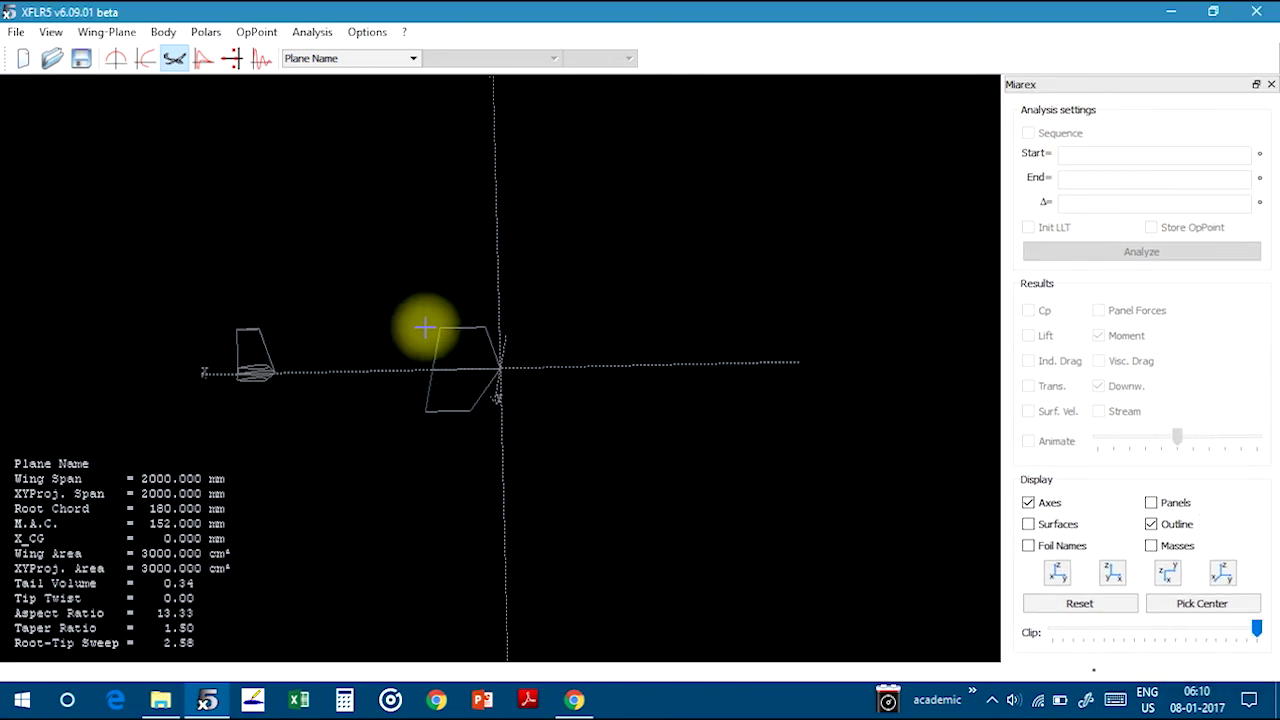